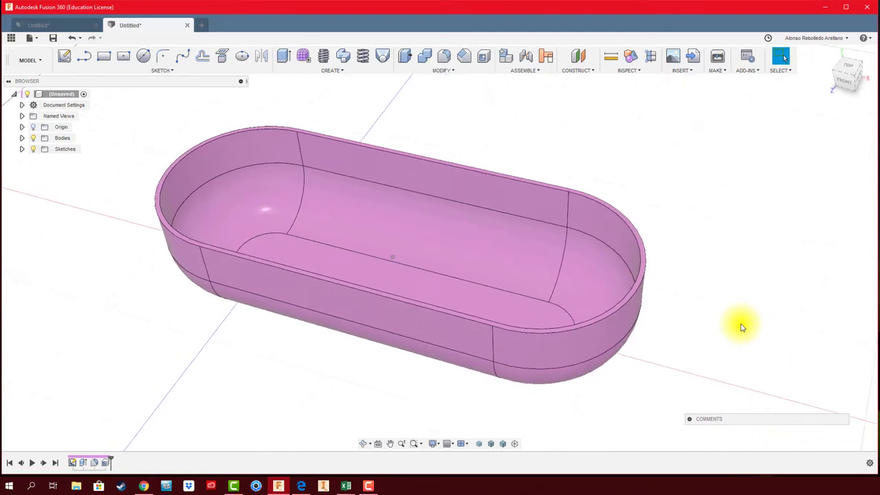
- Orbit and pan around the pink tub to view it from several angles, ending on its end
{"action": "middle_click_drag", "start_coordinate": [741, 327], "coordinate": [690, 255], "text": "shift"}
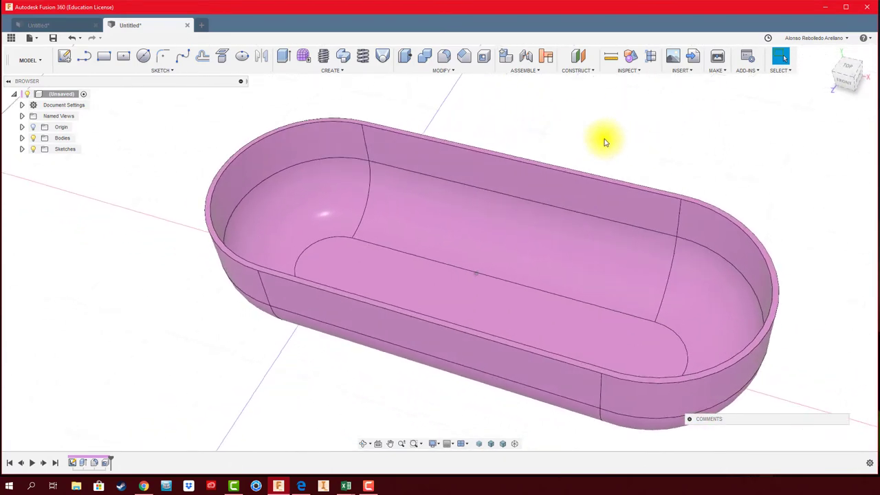
{"action": "mouse_move", "coordinate": [588, 128]}
{"action": "middle_mouse_down"}
{"action": "mouse_move", "coordinate": [613, 119]}
{"action": "mouse_move", "coordinate": [629, 232]}
{"action": "mouse_move", "coordinate": [576, 232]}
{"action": "mouse_move", "coordinate": [665, 308]}
{"action": "mouse_move", "coordinate": [628, 269]}
{"action": "middle_mouse_up"}
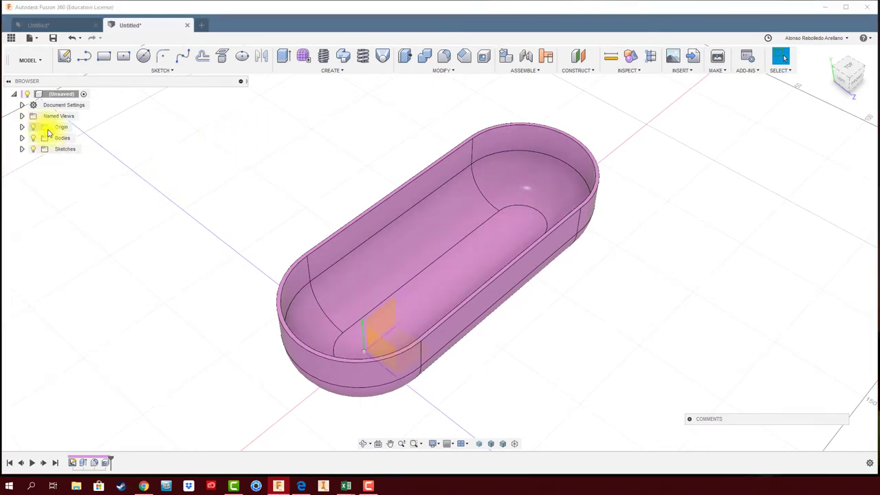
{"action": "mouse_move", "coordinate": [408, 363]}
{"action": "middle_mouse_down", "text": "shift"}
{"action": "mouse_move", "coordinate": [357, 342]}
{"action": "mouse_move", "coordinate": [407, 383]}
{"action": "mouse_move", "coordinate": [403, 365]}
{"action": "mouse_move", "coordinate": [412, 364]}
{"action": "middle_mouse_up", "text": "shift"}
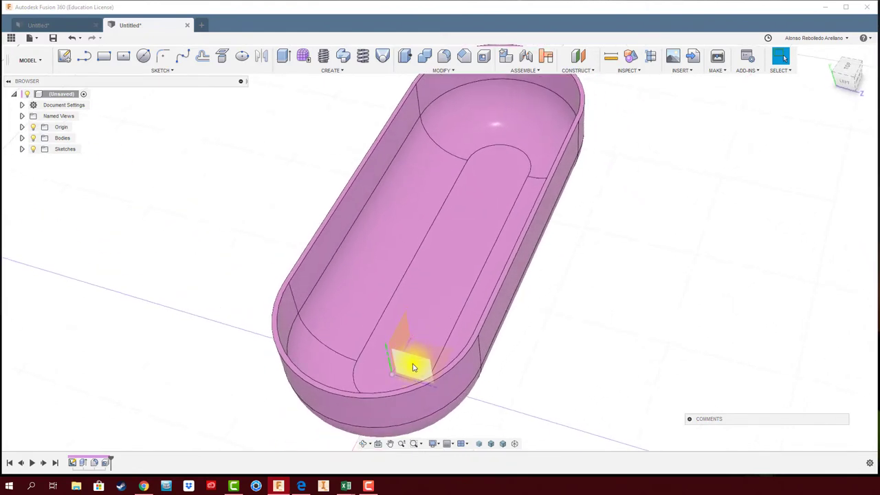
{"action": "mouse_move", "coordinate": [649, 370]}
{"action": "middle_mouse_down", "text": "shift"}
{"action": "mouse_move", "coordinate": [503, 301]}
{"action": "mouse_move", "coordinate": [537, 311]}
{"action": "mouse_move", "coordinate": [281, 157]}
{"action": "mouse_move", "coordinate": [88, 74]}
{"action": "middle_mouse_up", "text": "shift"}
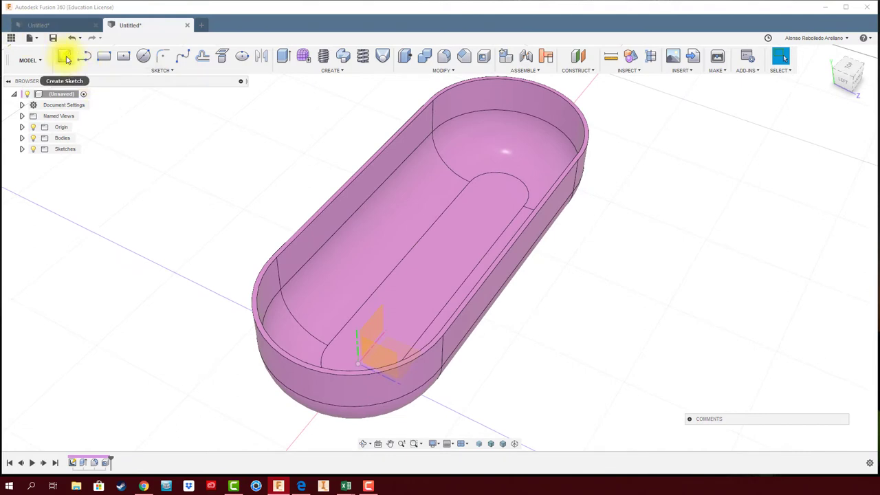
- Place the sketch on the origin plane and slice the tub to show its cross-section
{"action": "left_click", "coordinate": [383, 355]}
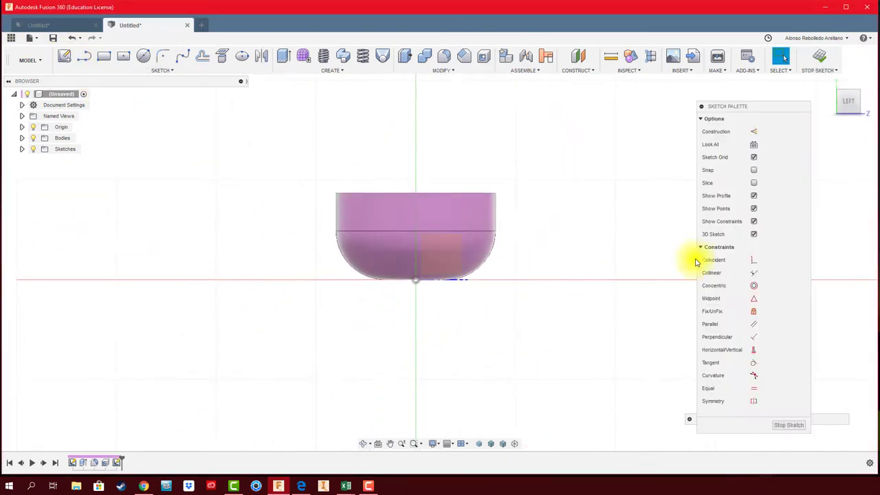
{"action": "left_click", "coordinate": [755, 185]}
{"action": "scroll", "coordinate": [495, 237], "scroll_direction": "up", "scroll_amount": 2}
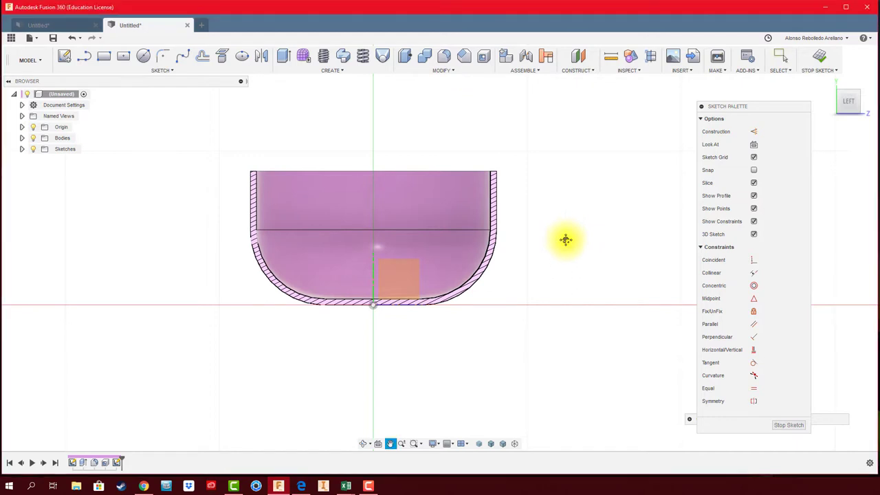
{"action": "middle_click_drag", "start_coordinate": [568, 239], "coordinate": [569, 258]}
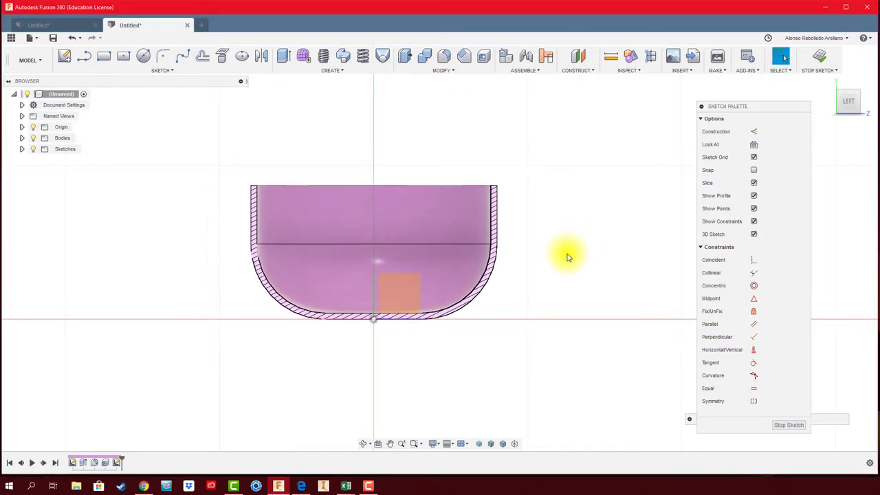
- Draw a bent line: horizontal from outside the right wall, angled inward, then down below the tub
{"action": "left_click", "coordinate": [84, 59]}
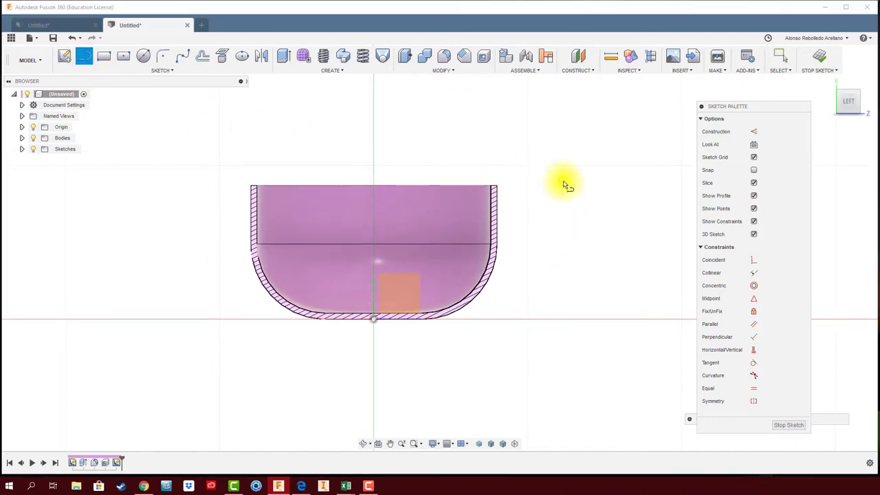
{"action": "left_click", "coordinate": [562, 207]}
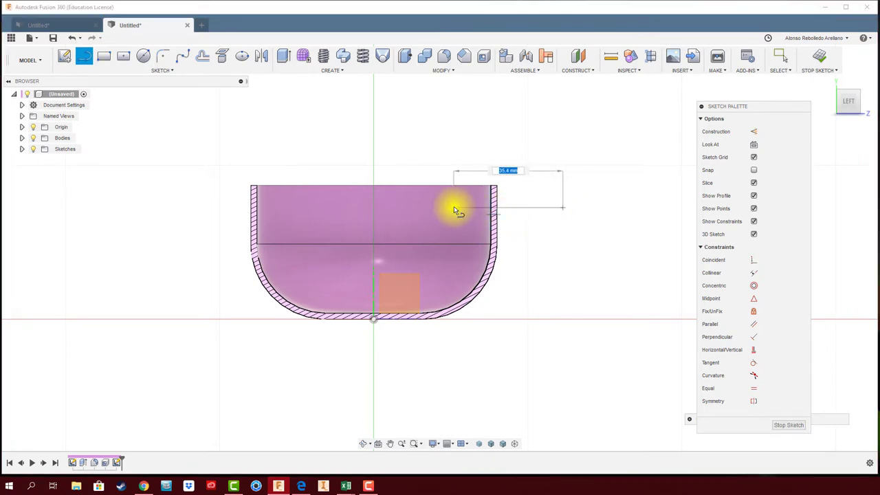
{"action": "left_click", "coordinate": [453, 207]}
{"action": "left_click", "coordinate": [402, 232]}
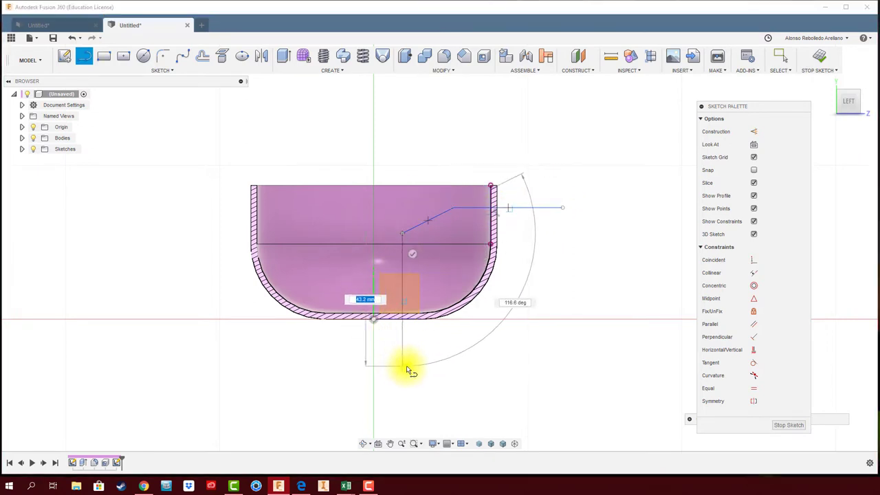
{"action": "left_click", "coordinate": [402, 365]}
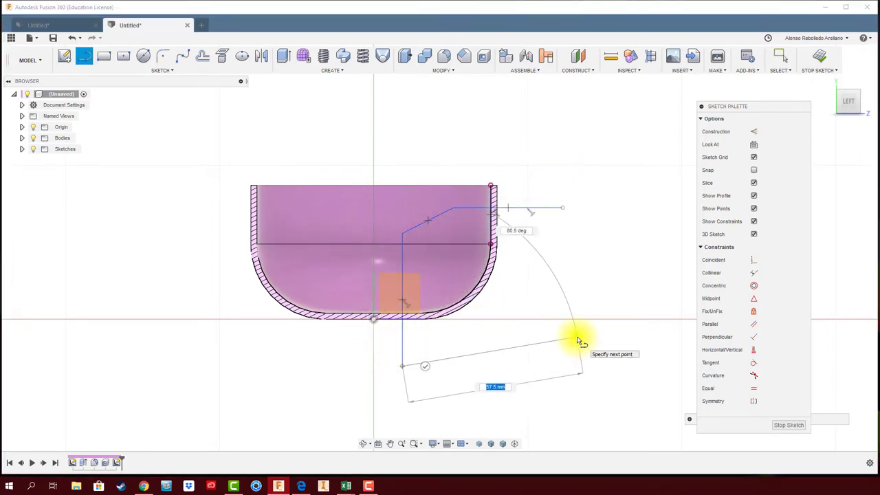
{"action": "key", "text": "Escape"}
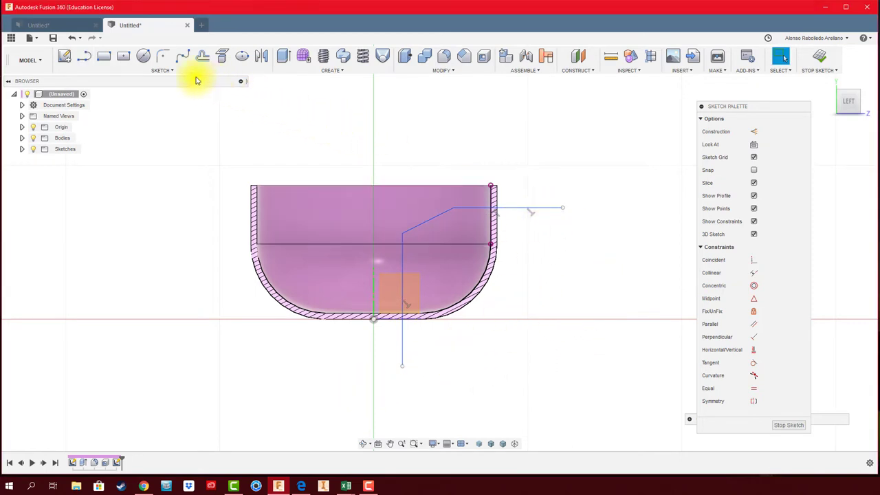
- Round the bent line's corners at 5 mm and finish the sketch
{"action": "left_click", "coordinate": [162, 58]}
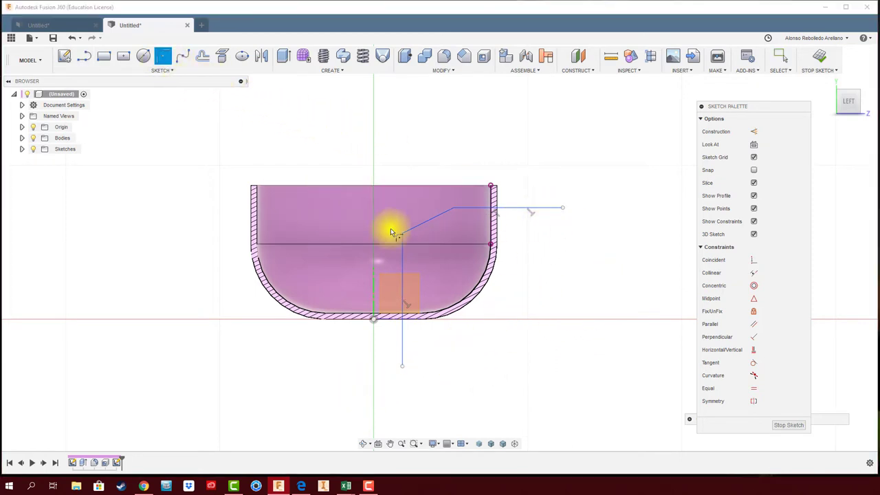
{"action": "scroll", "coordinate": [449, 213], "scroll_direction": "up", "scroll_amount": 2}
{"action": "left_click", "coordinate": [452, 206]}
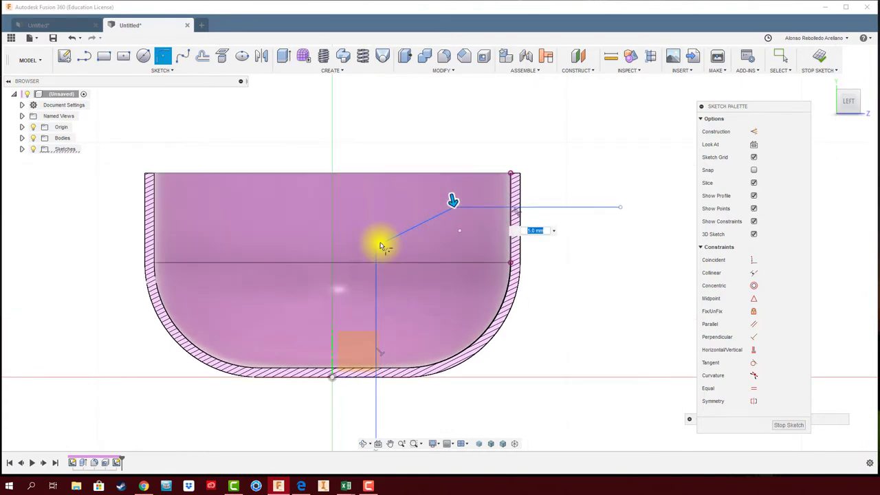
{"action": "left_click", "coordinate": [376, 245]}
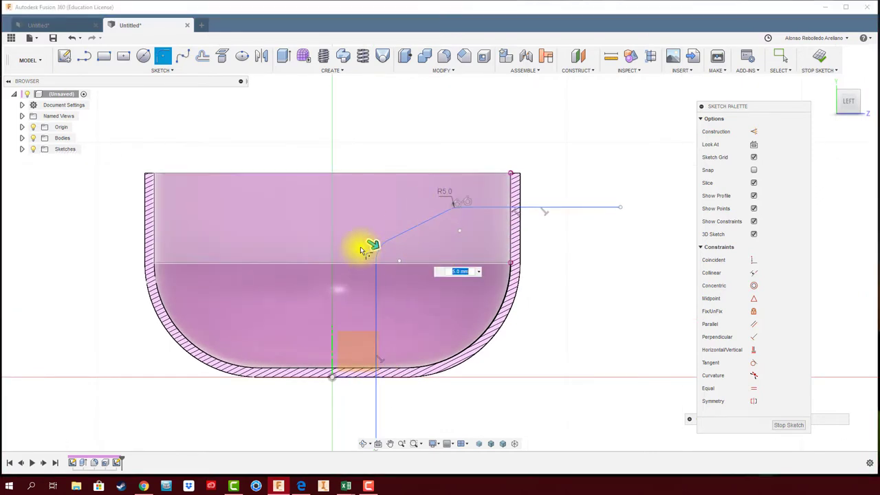
{"action": "left_click", "coordinate": [827, 59]}
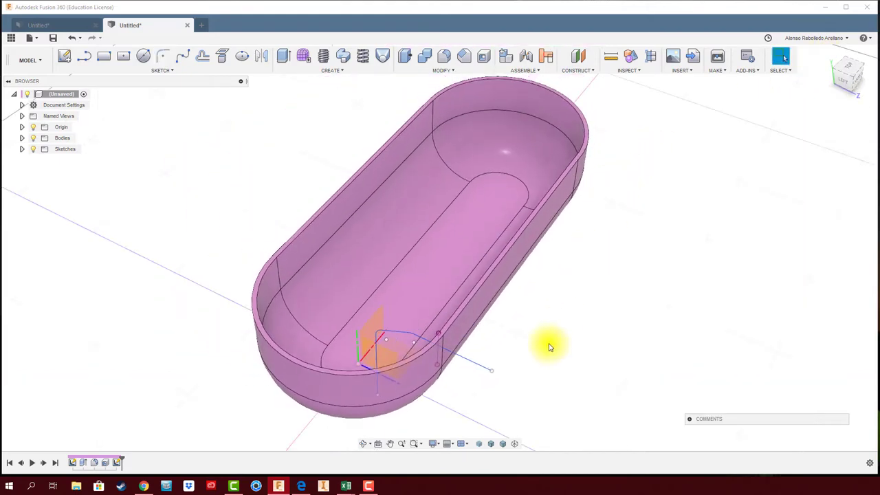
- Orbit the tub to an oblique view of the bent sketch
{"action": "scroll", "coordinate": [550, 346], "scroll_direction": "up", "scroll_amount": 2}
{"action": "scroll", "coordinate": [534, 346], "scroll_direction": "up", "scroll_amount": 2}
{"action": "scroll", "coordinate": [536, 342], "scroll_direction": "down", "scroll_amount": 2}
{"action": "middle_click_drag", "start_coordinate": [535, 342], "coordinate": [609, 163], "text": "shift"}
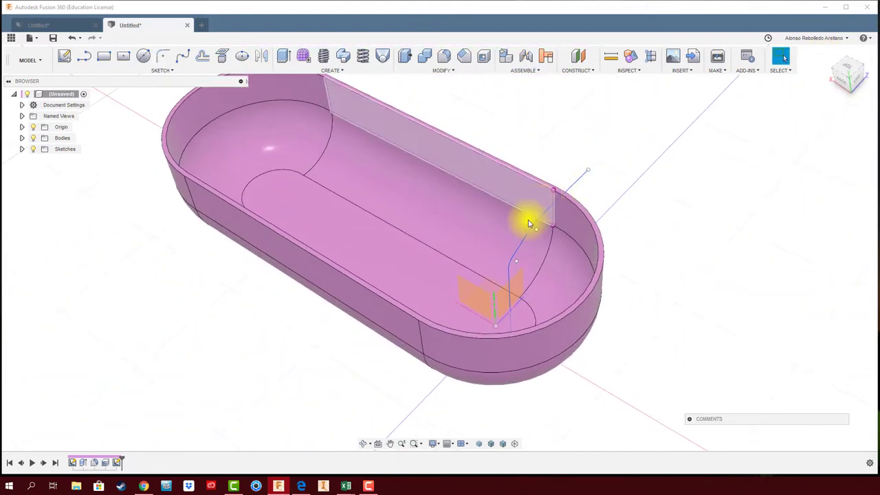
{"action": "mouse_move", "coordinate": [616, 221]}
{"action": "middle_mouse_down", "text": "shift"}
{"action": "mouse_move", "coordinate": [616, 279]}
{"action": "mouse_move", "coordinate": [398, 172]}
{"action": "mouse_move", "coordinate": [285, 104]}
{"action": "middle_mouse_up", "text": "shift"}
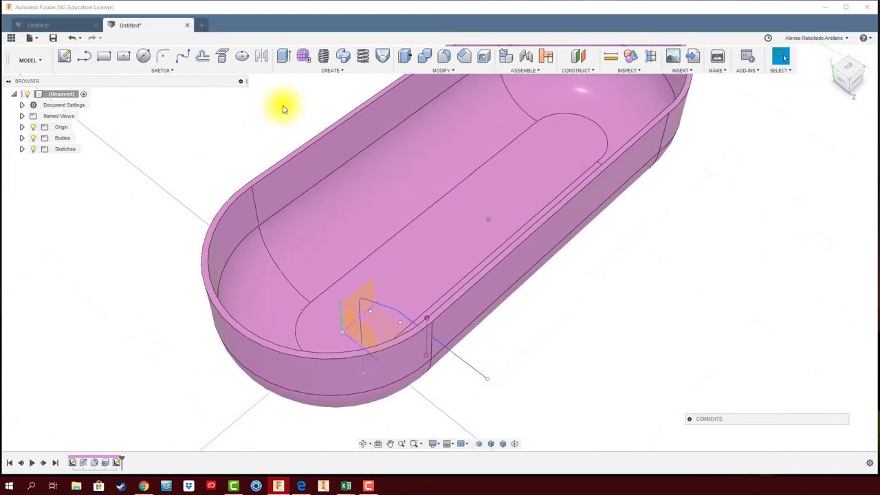
- Add a 3 mm symmetric rib along the bent sketch curve, extended to the next face
{"action": "left_click", "coordinate": [343, 70]}
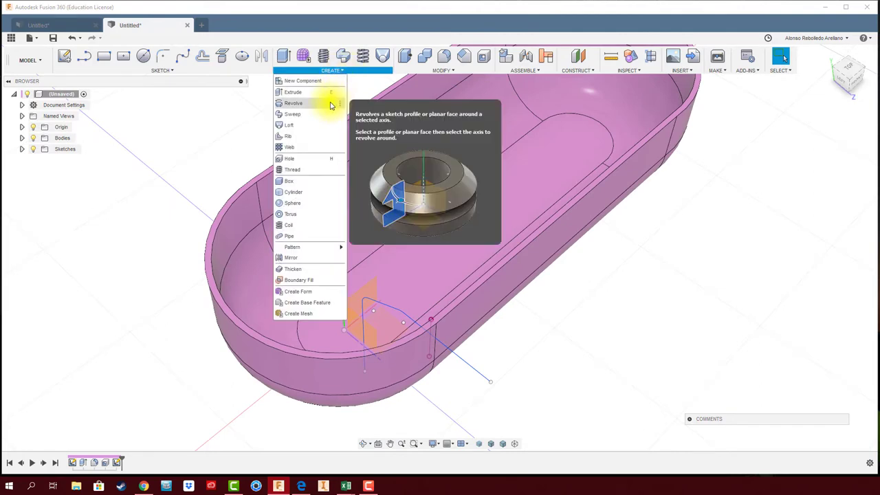
{"action": "left_click", "coordinate": [296, 142]}
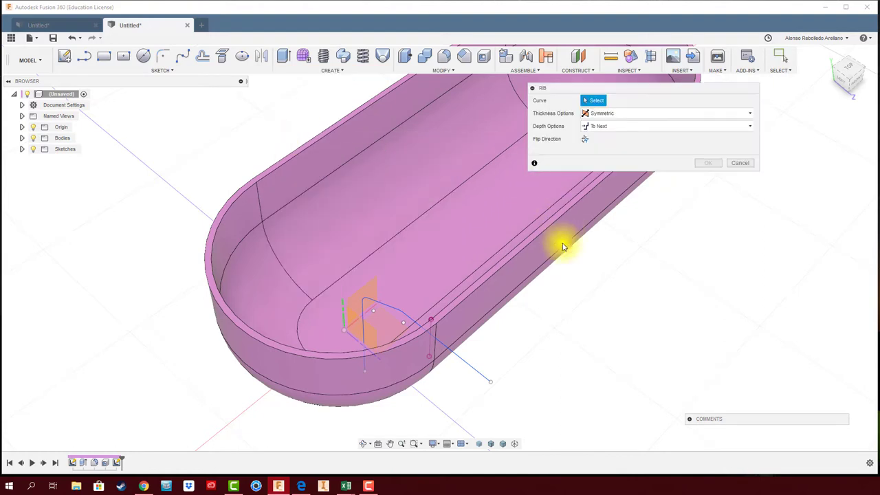
{"action": "left_click", "coordinate": [409, 321]}
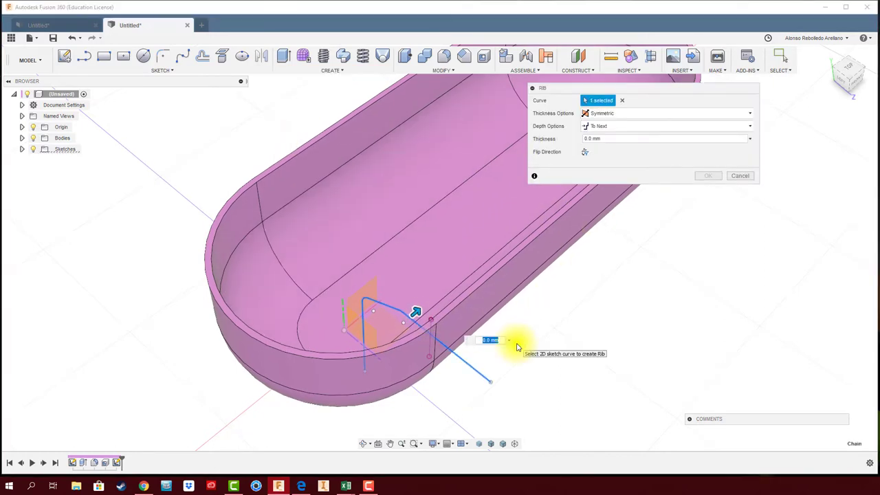
{"action": "scroll", "coordinate": [444, 329], "scroll_direction": "up", "scroll_amount": 2}
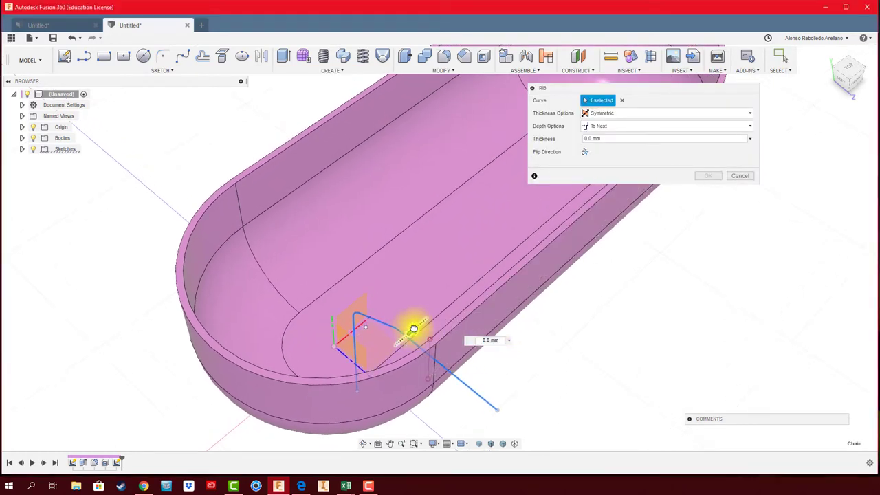
{"action": "left_click_drag", "start_coordinate": [412, 328], "coordinate": [416, 327]}
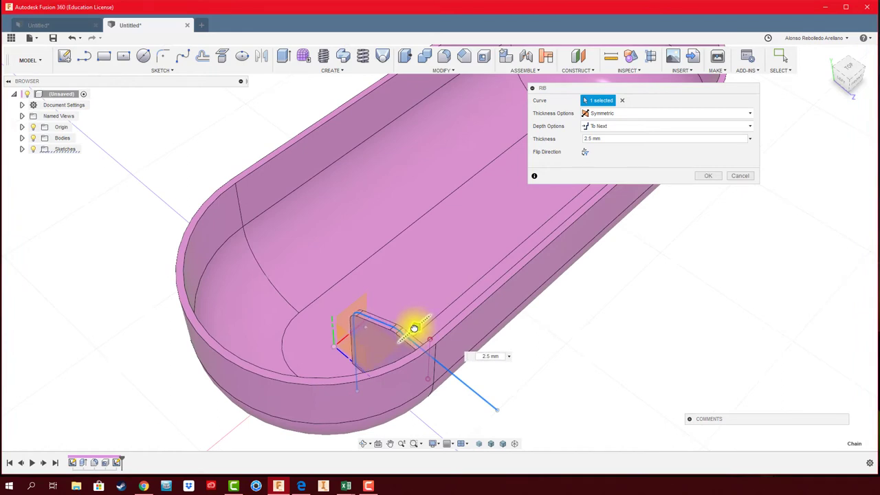
{"action": "mouse_move", "coordinate": [413, 328]}
{"action": "middle_mouse_down", "text": "shift"}
{"action": "mouse_move", "coordinate": [626, 149]}
{"action": "mouse_move", "coordinate": [604, 138]}
{"action": "middle_mouse_up", "text": "shift"}
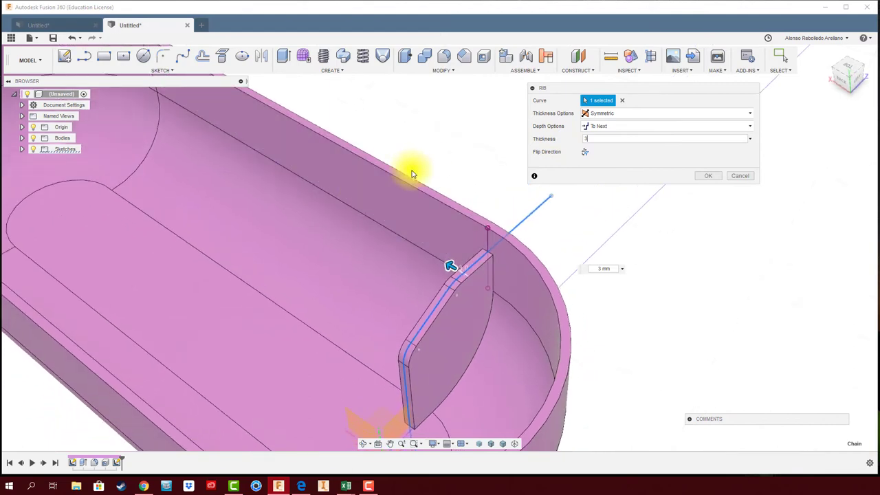
{"action": "scroll", "coordinate": [436, 150], "scroll_direction": "down", "scroll_amount": 5}
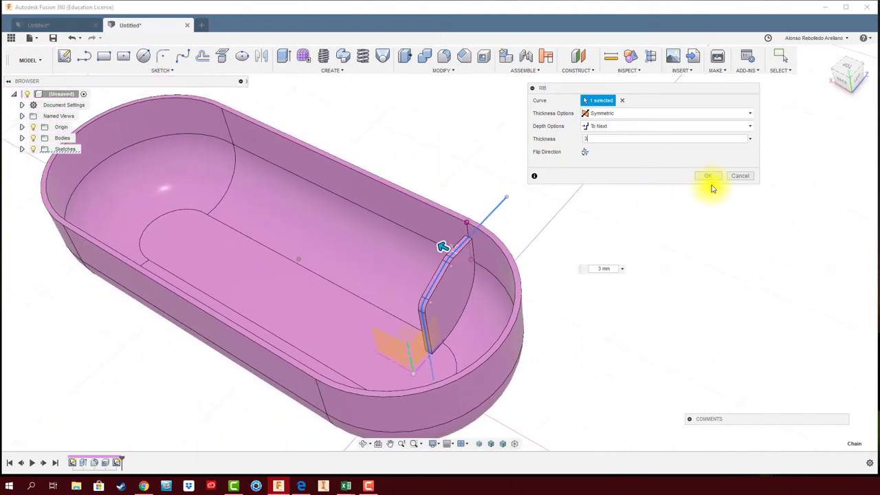
{"action": "left_click", "coordinate": [716, 178]}
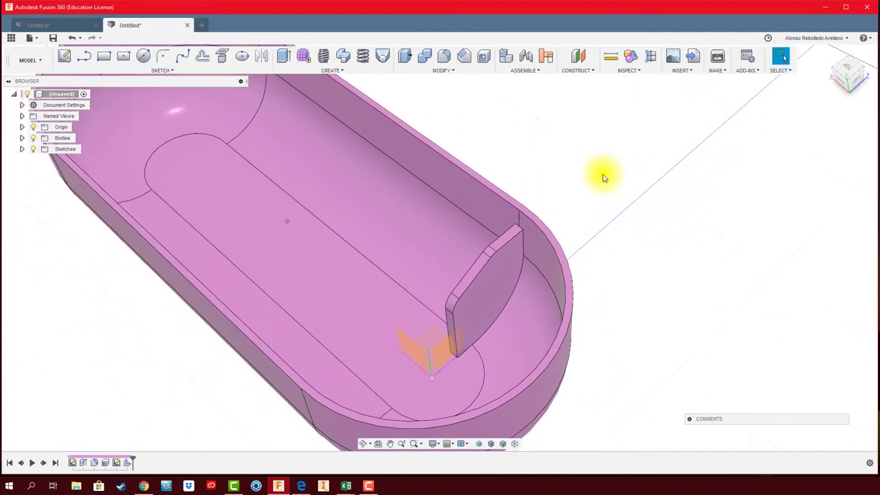
- Round the straight rib's two long top edges with a 1 mm fillet
{"action": "left_click", "coordinate": [445, 58]}
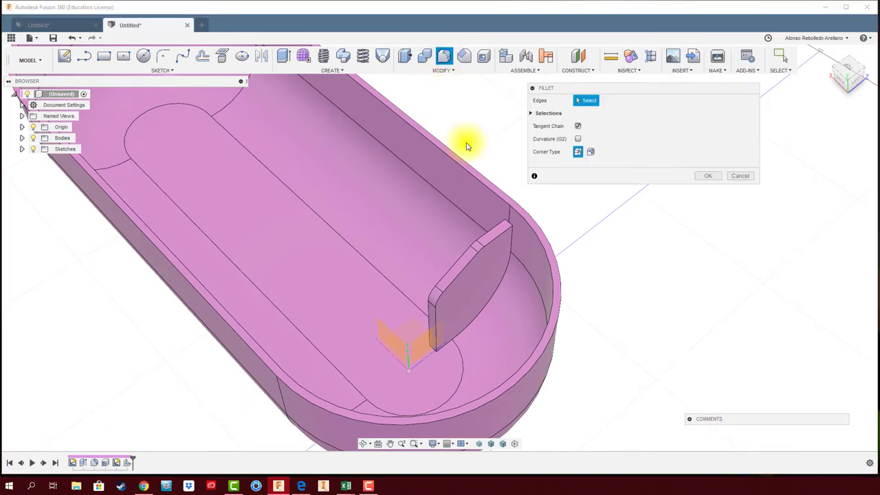
{"action": "left_click", "coordinate": [509, 261]}
{"action": "middle_click_drag", "start_coordinate": [487, 297], "coordinate": [456, 295], "text": "shift"}
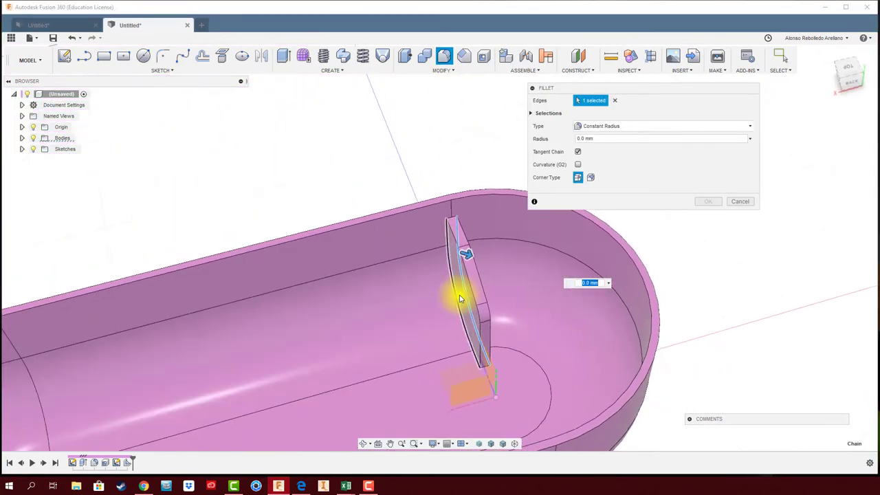
{"action": "left_click", "coordinate": [448, 242]}
{"action": "type", "text": "1"}
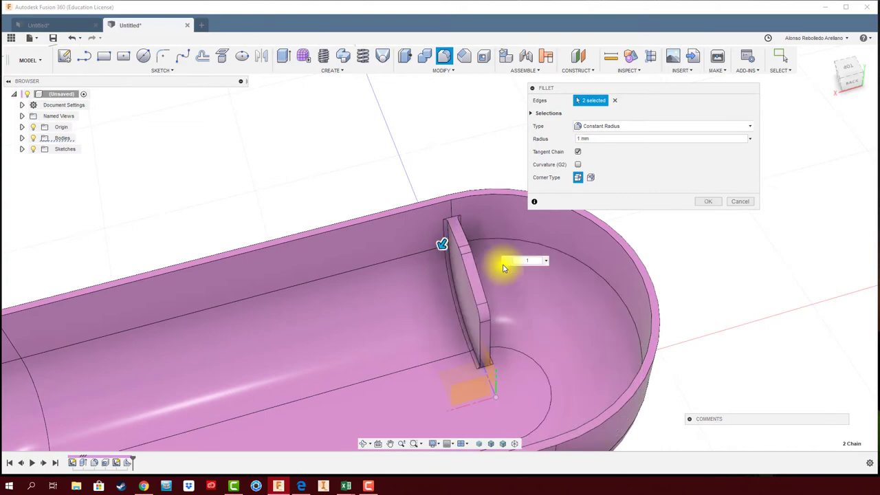
{"action": "mouse_move", "coordinate": [503, 268]}
{"action": "middle_mouse_down", "text": "shift"}
{"action": "mouse_move", "coordinate": [609, 291]}
{"action": "mouse_move", "coordinate": [670, 225]}
{"action": "mouse_move", "coordinate": [590, 236]}
{"action": "middle_mouse_up", "text": "shift"}
{"action": "left_click", "coordinate": [716, 206]}
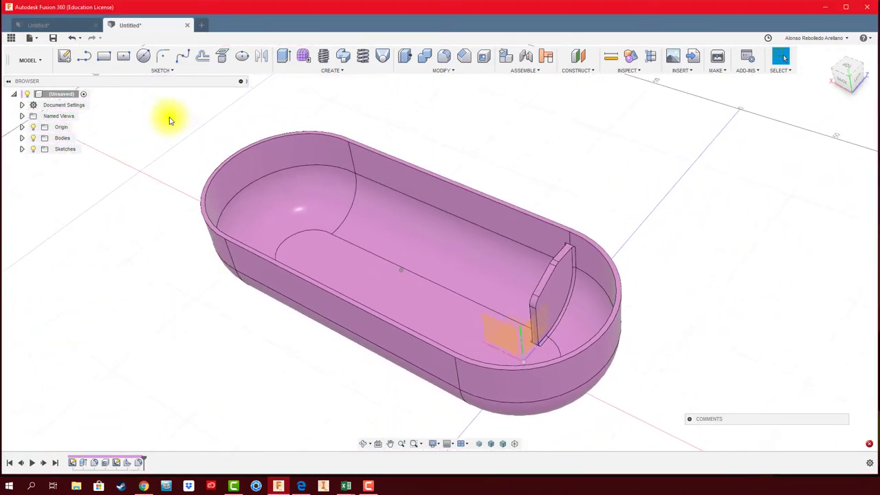
{"action": "left_click", "coordinate": [64, 56]}
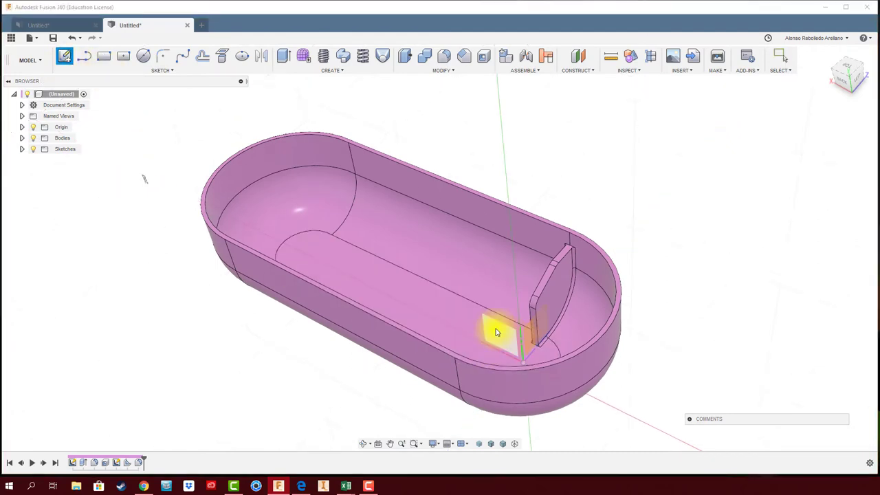
- On the sliced origin plane, sketch a circle at the tub's left end and start a line above it
{"action": "left_click", "coordinate": [497, 333]}
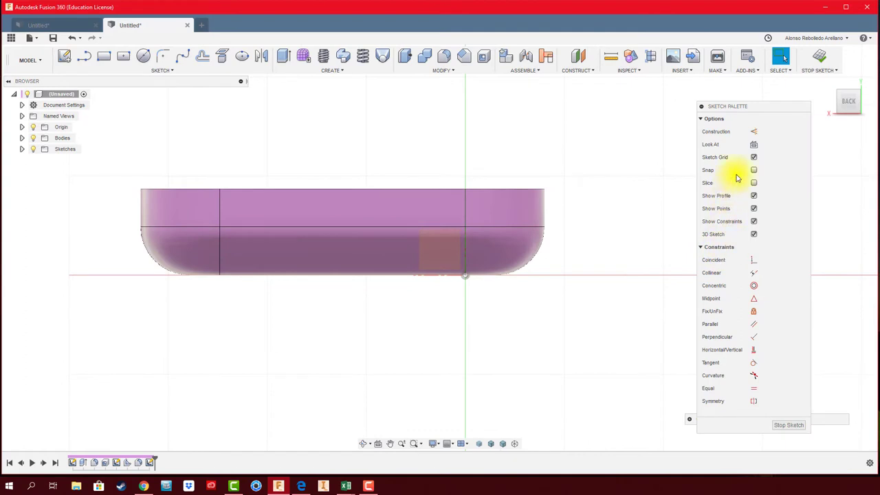
{"action": "left_click", "coordinate": [754, 183]}
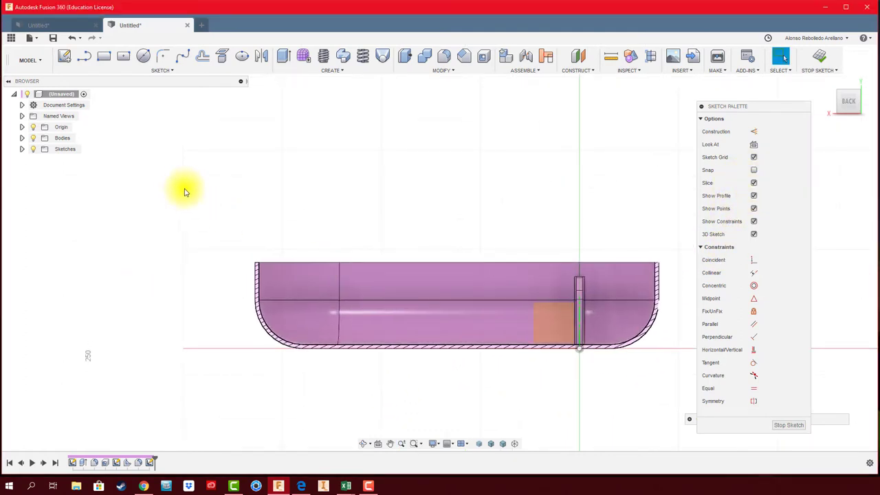
{"action": "left_click", "coordinate": [142, 57]}
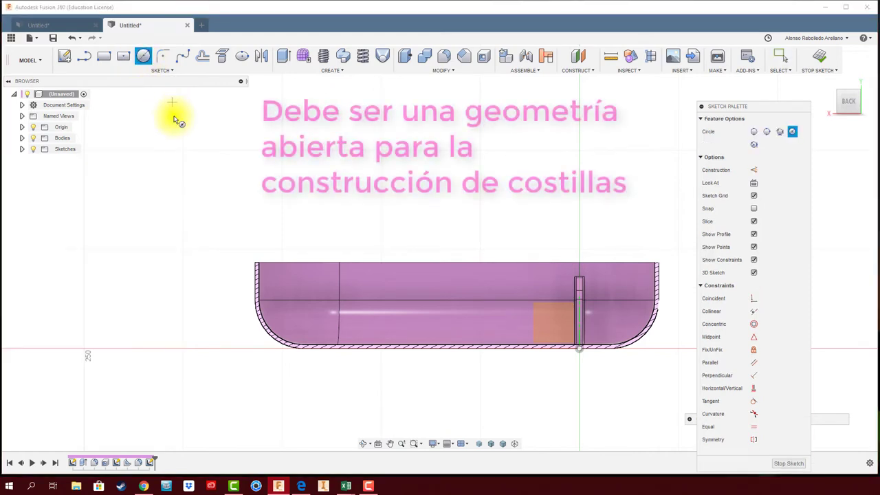
{"action": "left_click", "coordinate": [251, 332]}
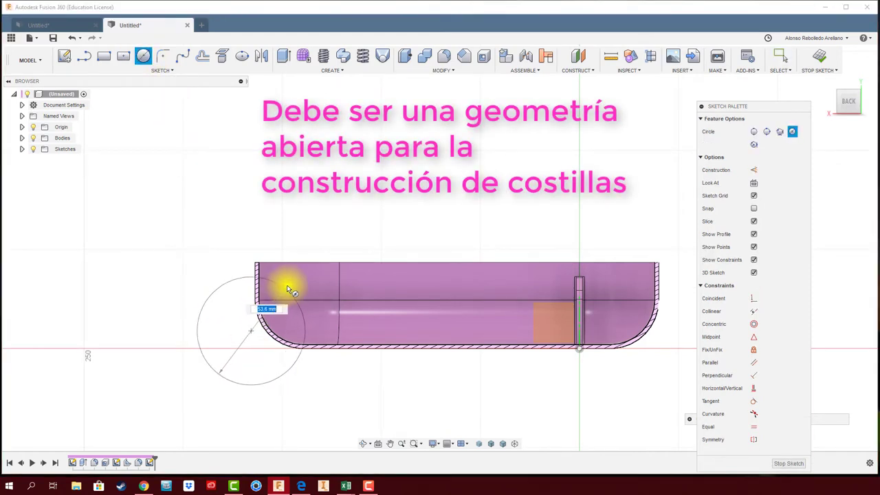
{"action": "left_click", "coordinate": [289, 285]}
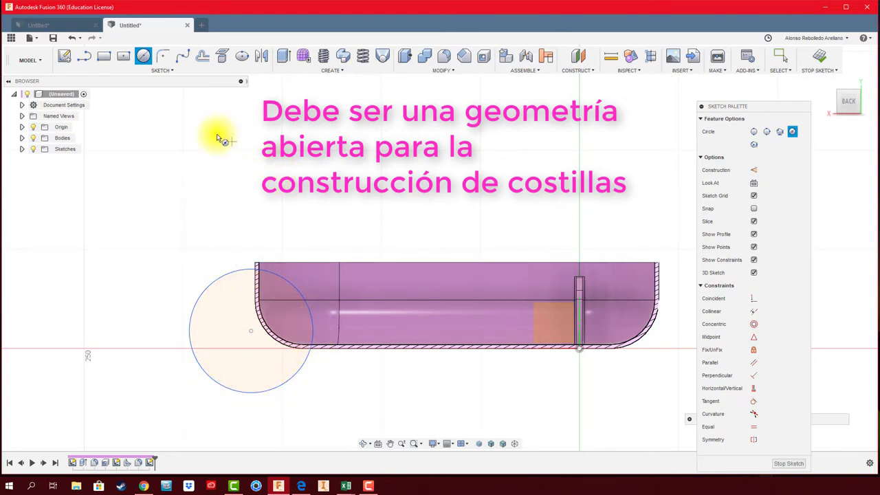
{"action": "left_click", "coordinate": [85, 59]}
{"action": "left_click", "coordinate": [184, 257]}
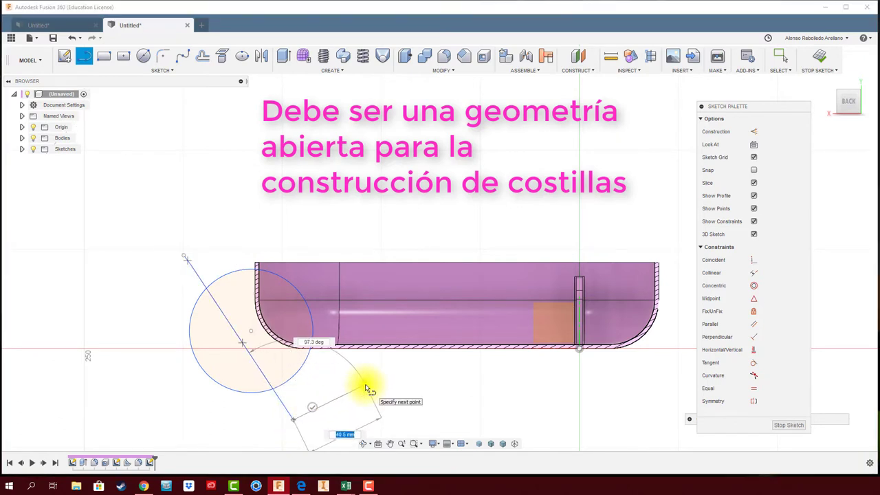
- Trim the circle and line down to one open arc at the tub's left end and finish the sketch
{"action": "key", "text": "Escape"}
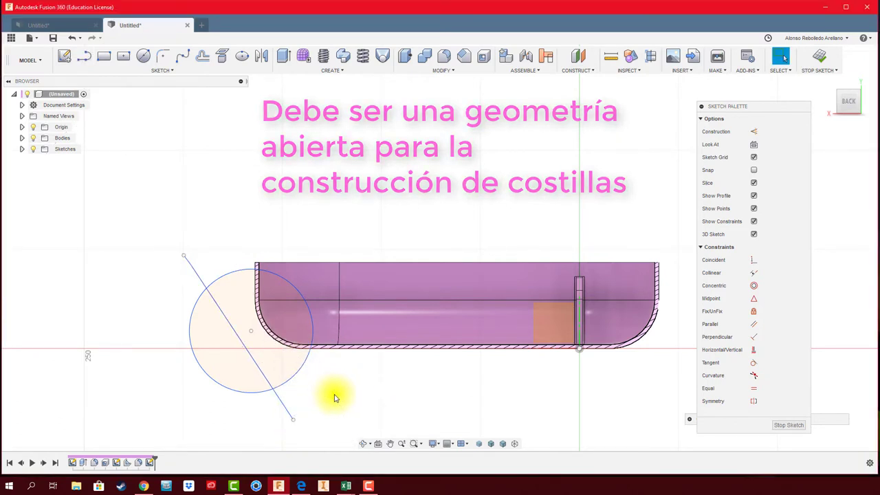
{"action": "left_click", "coordinate": [261, 395]}
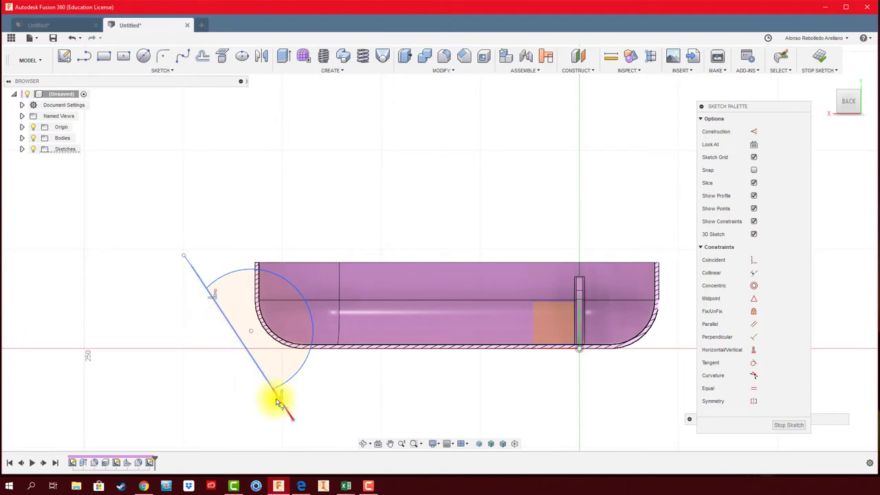
{"action": "left_click", "coordinate": [275, 393]}
{"action": "left_click", "coordinate": [261, 374]}
{"action": "left_click", "coordinate": [194, 272]}
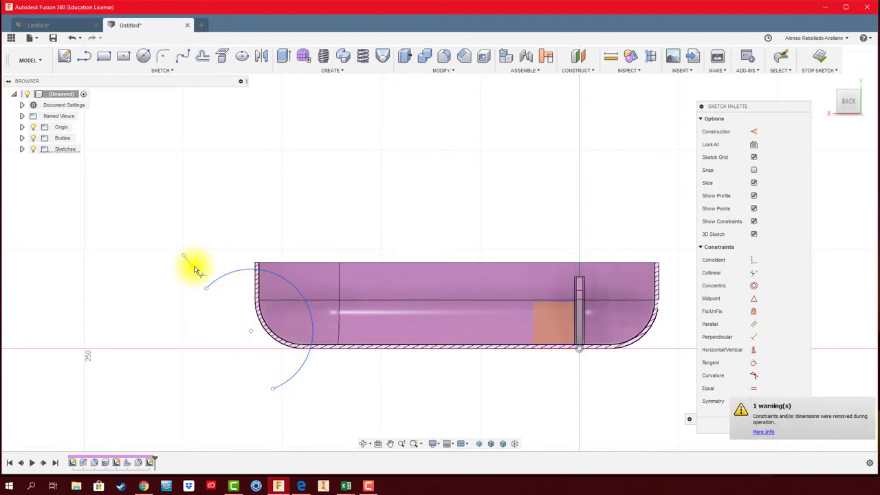
{"action": "left_click", "coordinate": [819, 57]}
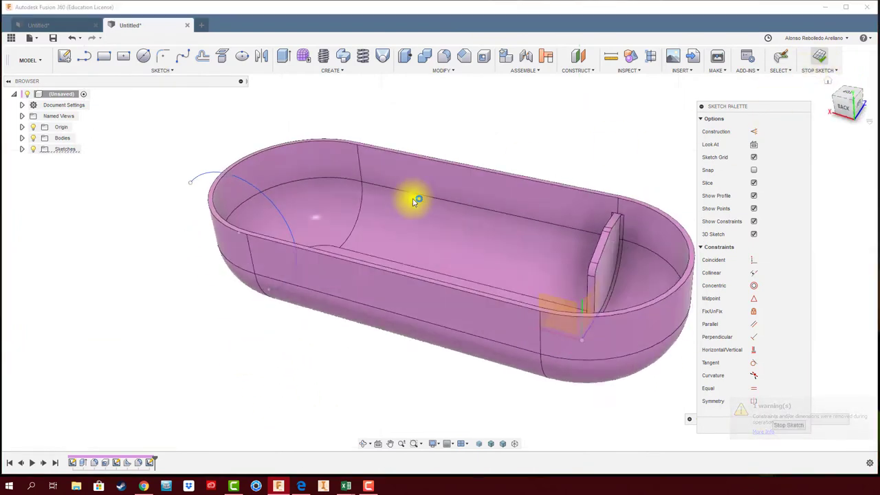
{"action": "mouse_move", "coordinate": [199, 155]}
{"action": "middle_mouse_down", "text": "shift"}
{"action": "mouse_move", "coordinate": [294, 212]}
{"action": "mouse_move", "coordinate": [275, 338]}
{"action": "mouse_move", "coordinate": [222, 204]}
{"action": "mouse_move", "coordinate": [194, 165]}
{"action": "mouse_move", "coordinate": [187, 172]}
{"action": "mouse_move", "coordinate": [180, 153]}
{"action": "mouse_move", "coordinate": [193, 153]}
{"action": "middle_mouse_up", "text": "shift"}
- Start a rib along the arc, growing in one direction and thickened to 7.6 mm
{"action": "left_click", "coordinate": [337, 72]}
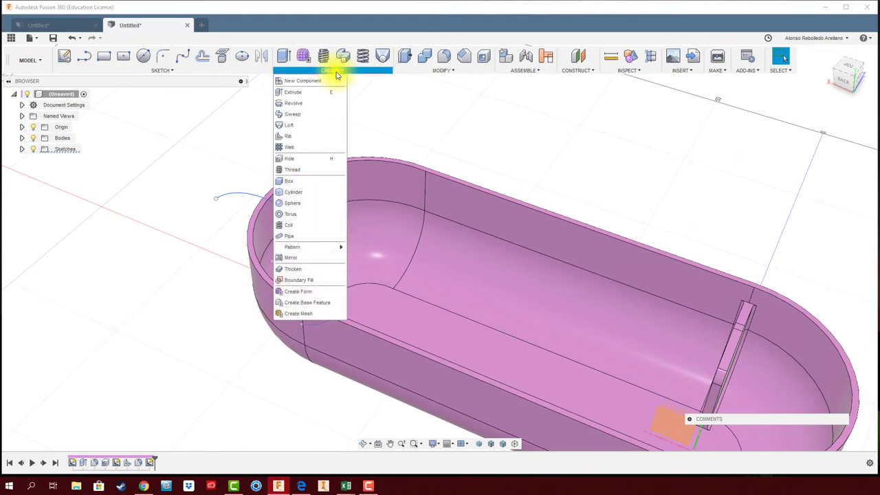
{"action": "left_click", "coordinate": [311, 137]}
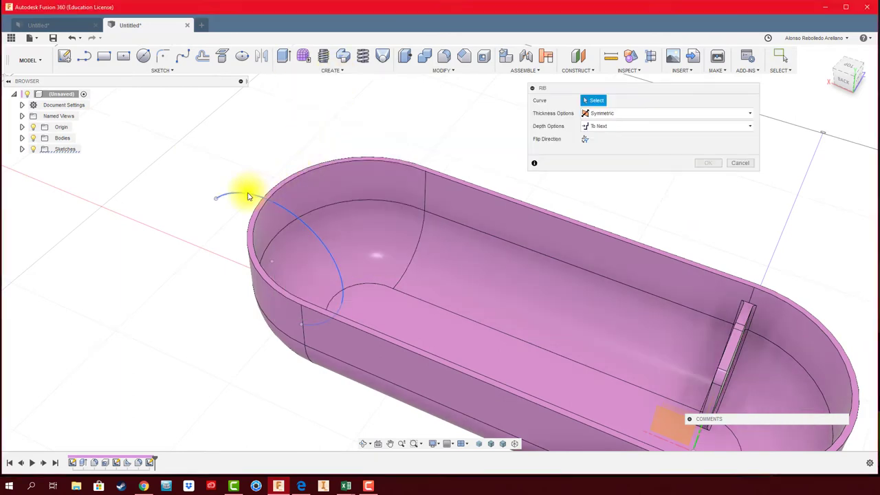
{"action": "left_click", "coordinate": [247, 192]}
{"action": "mouse_move", "coordinate": [398, 204]}
{"action": "middle_mouse_down", "text": "shift"}
{"action": "mouse_move", "coordinate": [370, 226]}
{"action": "mouse_move", "coordinate": [413, 213]}
{"action": "middle_mouse_up", "text": "shift"}
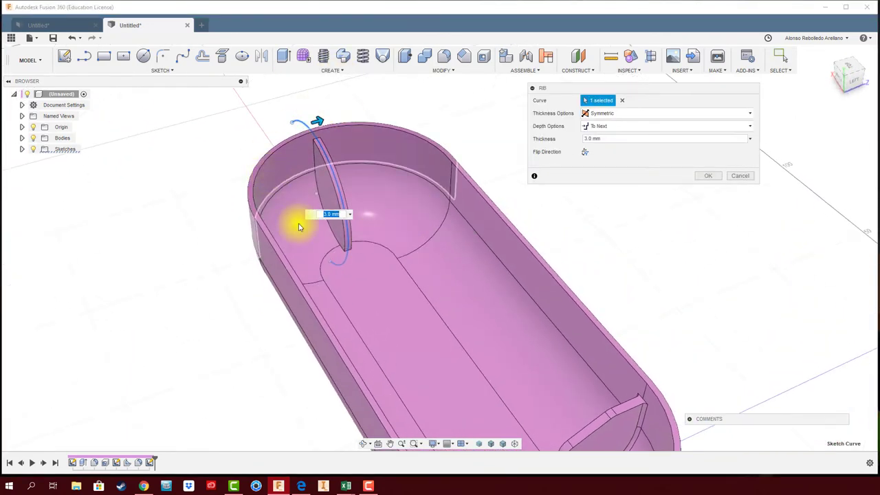
{"action": "mouse_move", "coordinate": [326, 165]}
{"action": "middle_mouse_down", "text": "shift"}
{"action": "mouse_move", "coordinate": [310, 212]}
{"action": "mouse_move", "coordinate": [305, 147]}
{"action": "mouse_move", "coordinate": [580, 137]}
{"action": "middle_mouse_up", "text": "shift"}
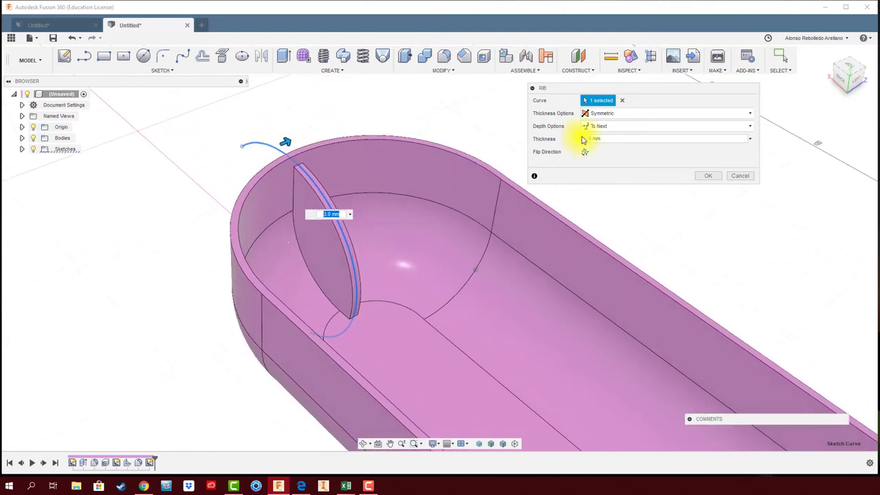
{"action": "left_click", "coordinate": [640, 117]}
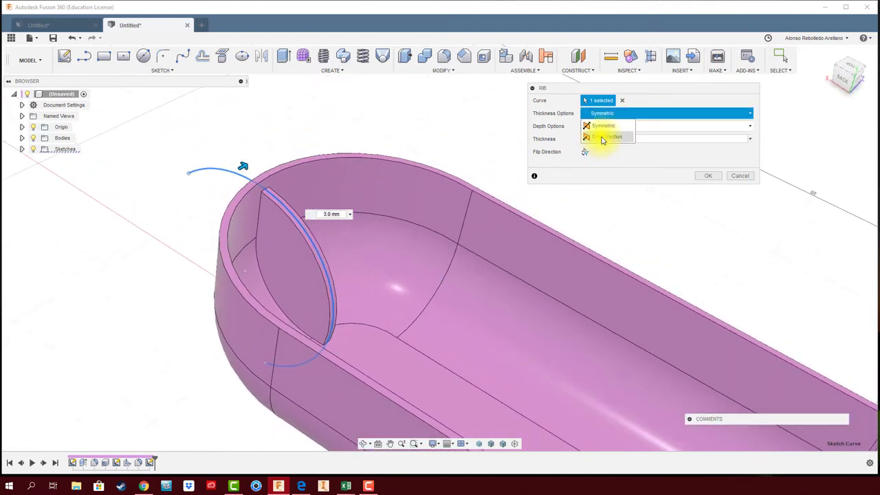
{"action": "left_click", "coordinate": [602, 138]}
{"action": "middle_click_drag", "start_coordinate": [308, 309], "coordinate": [312, 232], "text": "shift"}
{"action": "left_click_drag", "start_coordinate": [287, 192], "coordinate": [317, 183]}
- Switch the arc rib to symmetric and thin it to 4.7 mm
{"action": "left_click", "coordinate": [630, 114]}
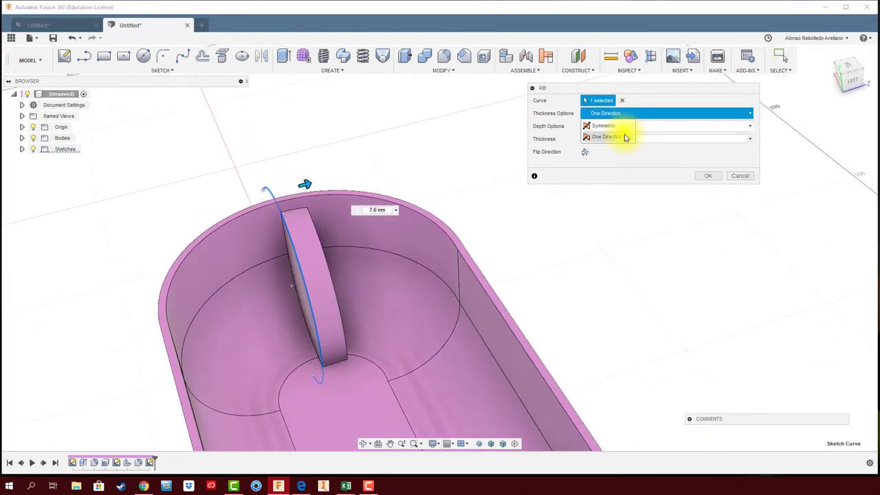
{"action": "left_click", "coordinate": [612, 126]}
{"action": "middle_click_drag", "start_coordinate": [360, 216], "coordinate": [268, 245], "text": "shift"}
{"action": "left_click_drag", "start_coordinate": [268, 245], "coordinate": [253, 253]}
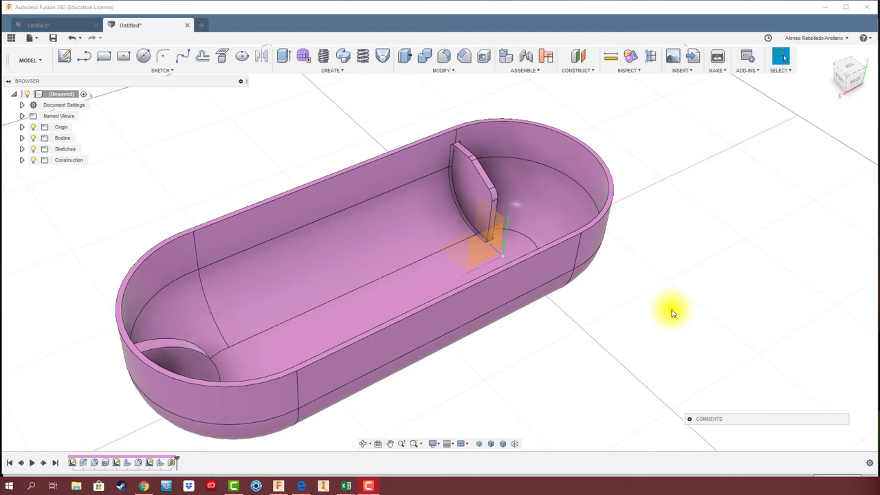
{"action": "middle_click_drag", "start_coordinate": [663, 307], "coordinate": [640, 324], "text": "shift"}
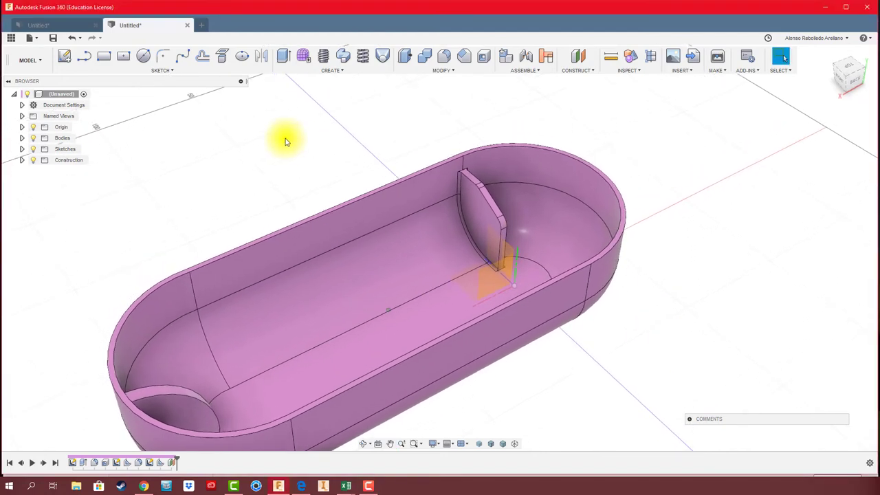
- Start a sliced sketch on the plane and draw a long horizontal line with a short angled segment
{"action": "left_click", "coordinate": [63, 59]}
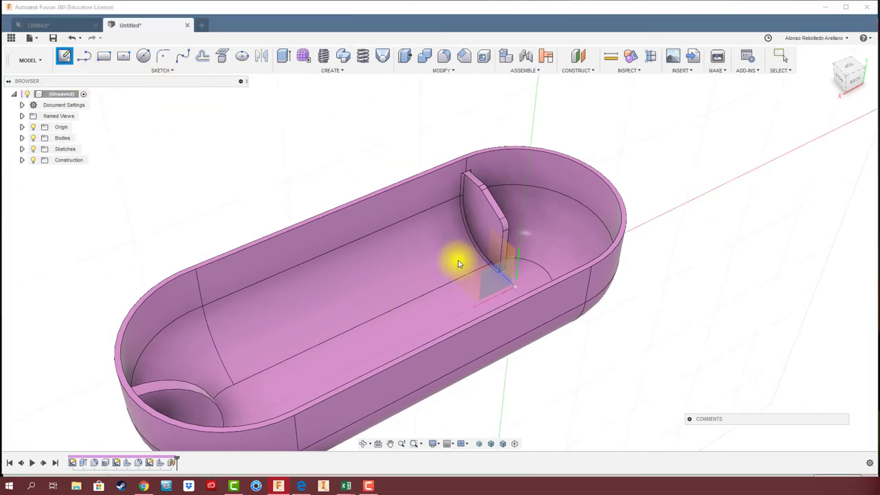
{"action": "left_click", "coordinate": [497, 277]}
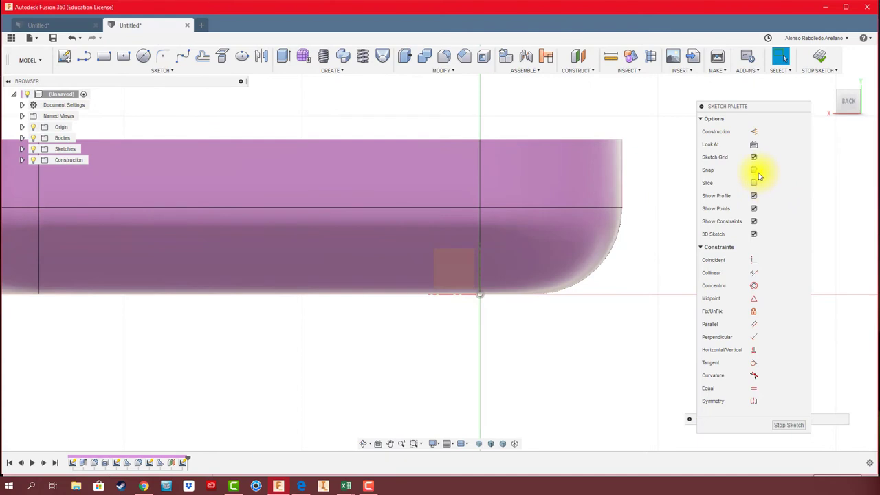
{"action": "left_click", "coordinate": [754, 183]}
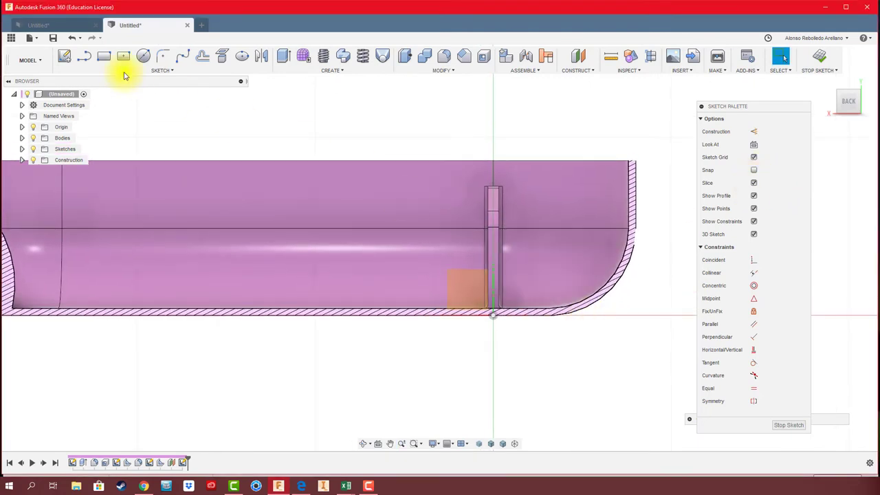
{"action": "left_click", "coordinate": [85, 58]}
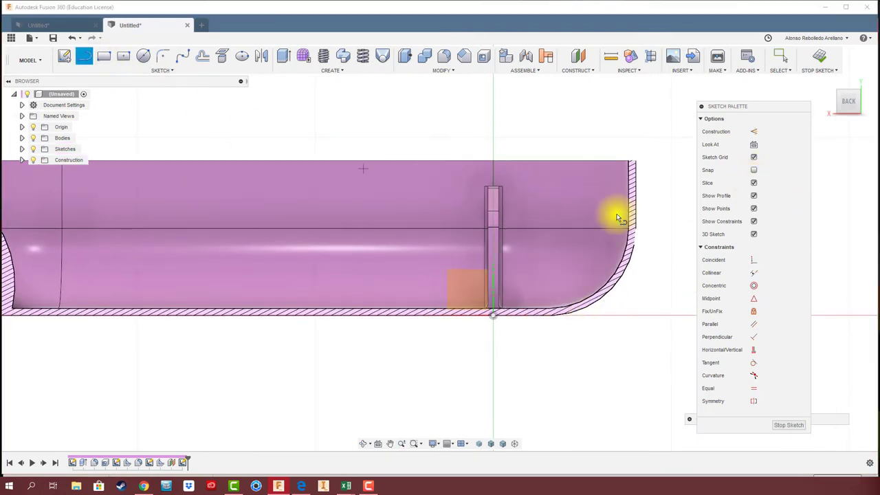
{"action": "left_click", "coordinate": [661, 171]}
{"action": "left_click", "coordinate": [313, 171]}
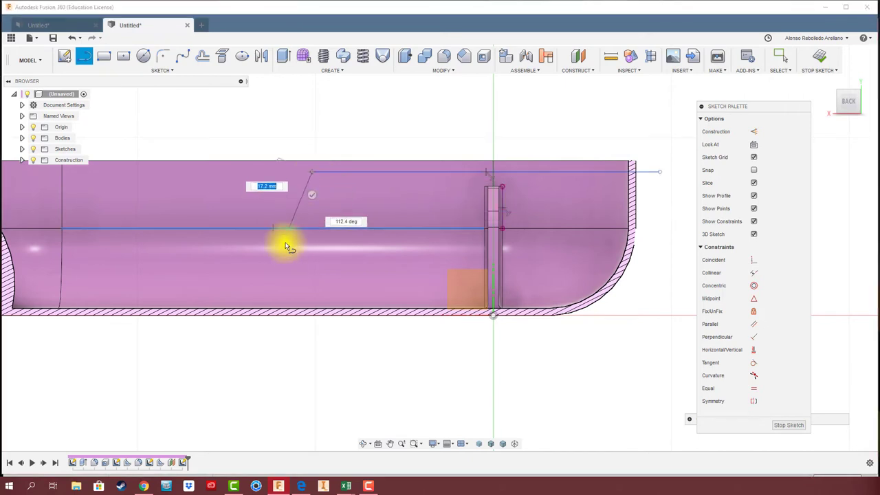
{"action": "left_click", "coordinate": [257, 212]}
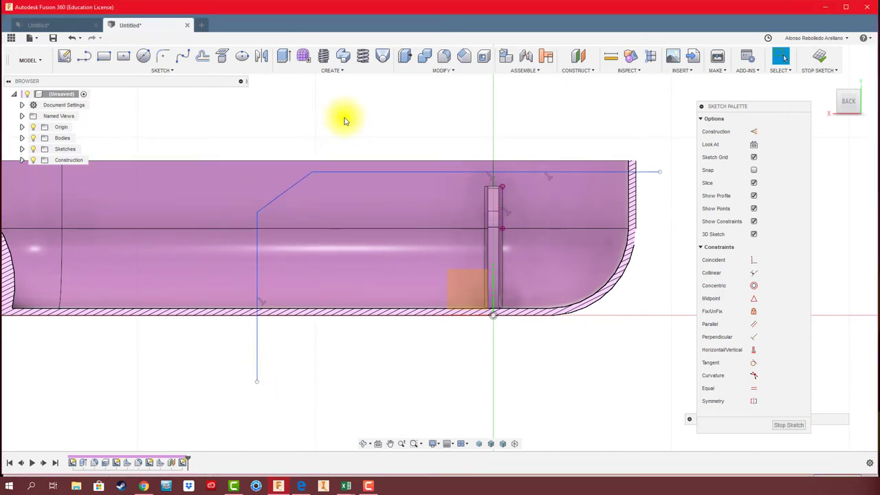
- Round the line's bend corners at 18.3 mm and finish the sketch
{"action": "left_click", "coordinate": [161, 60]}
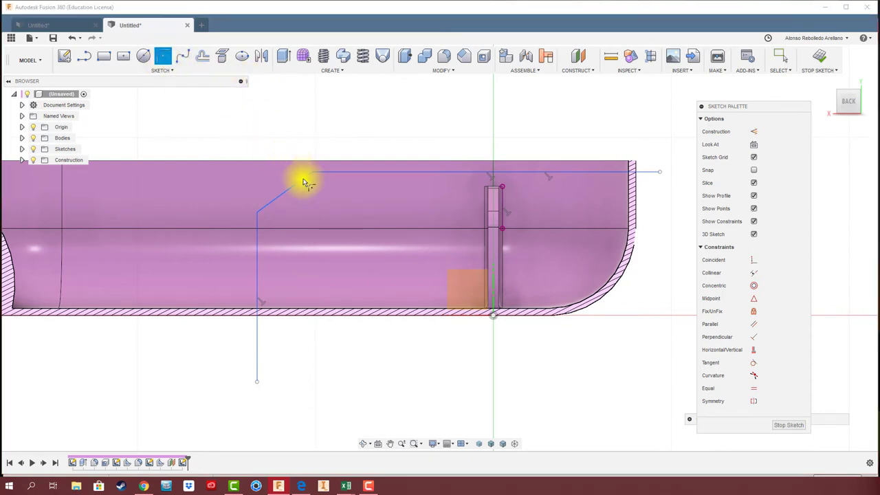
{"action": "left_click", "coordinate": [303, 180]}
{"action": "left_click", "coordinate": [331, 172]}
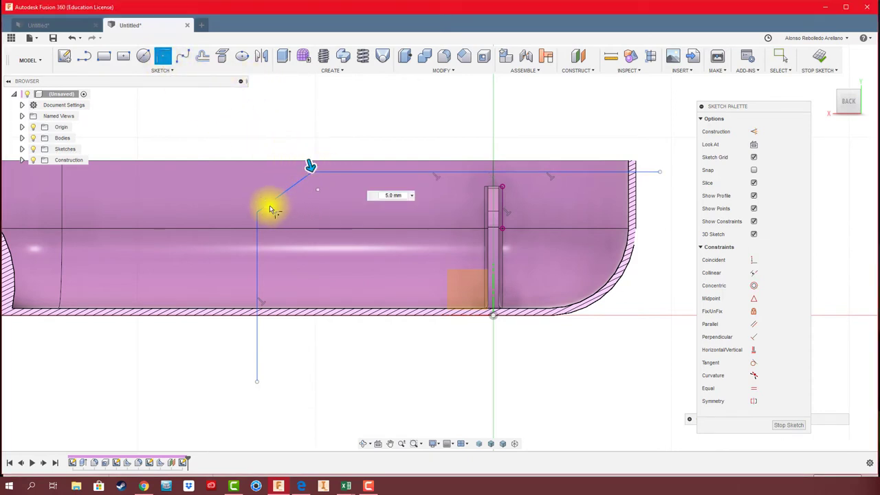
{"action": "left_click", "coordinate": [262, 223]}
{"action": "left_click_drag", "start_coordinate": [256, 209], "coordinate": [261, 207]}
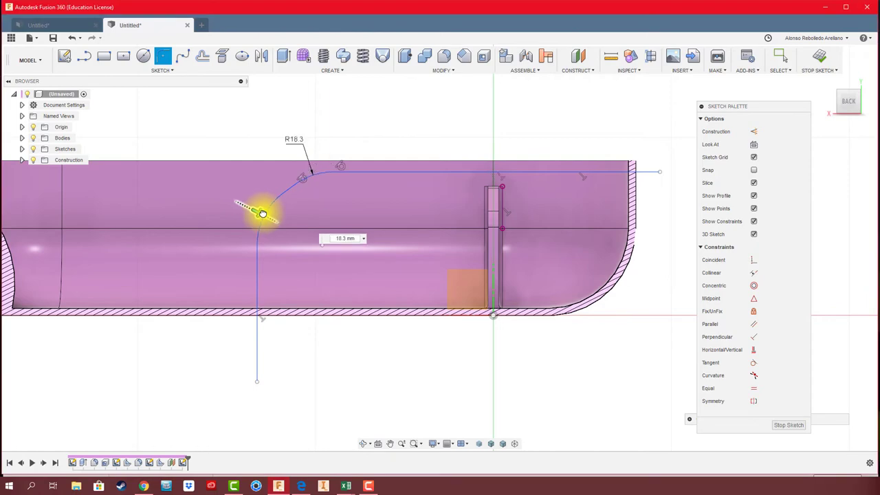
{"action": "left_click", "coordinate": [817, 56]}
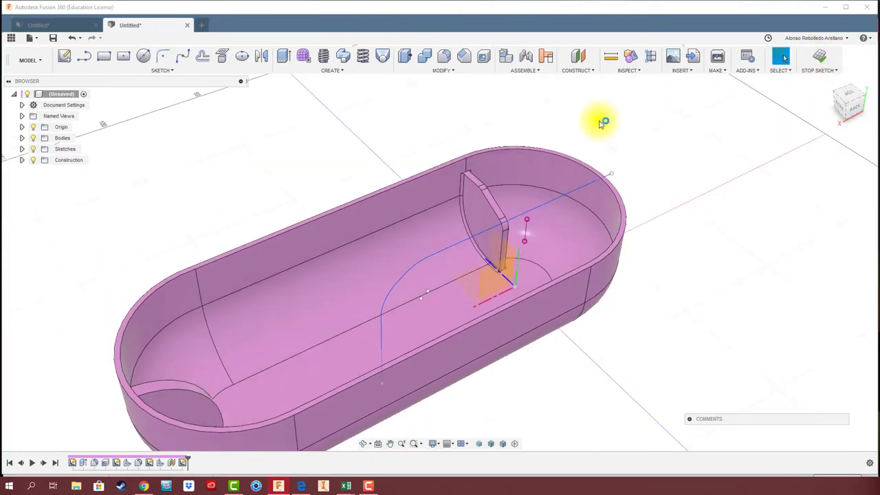
{"action": "middle_click_drag", "start_coordinate": [431, 179], "coordinate": [489, 181], "text": "shift"}
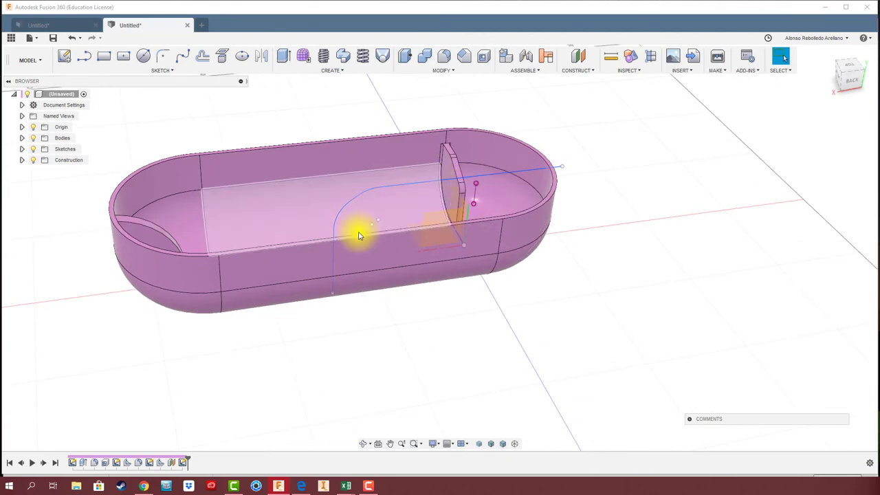
{"action": "middle_click_drag", "start_coordinate": [447, 186], "coordinate": [404, 352], "text": "shift"}
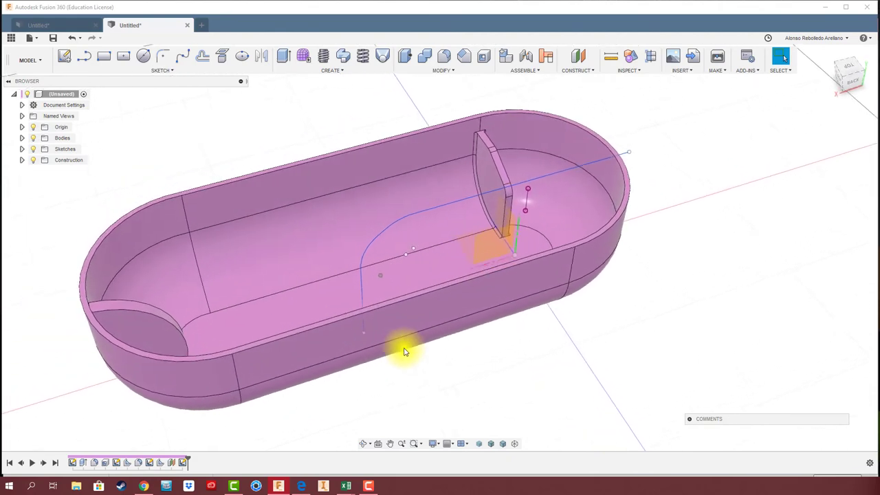
- Preview a 3 mm symmetric rib along the L-shaped curve and orbit to inspect it
{"action": "left_click", "coordinate": [339, 72]}
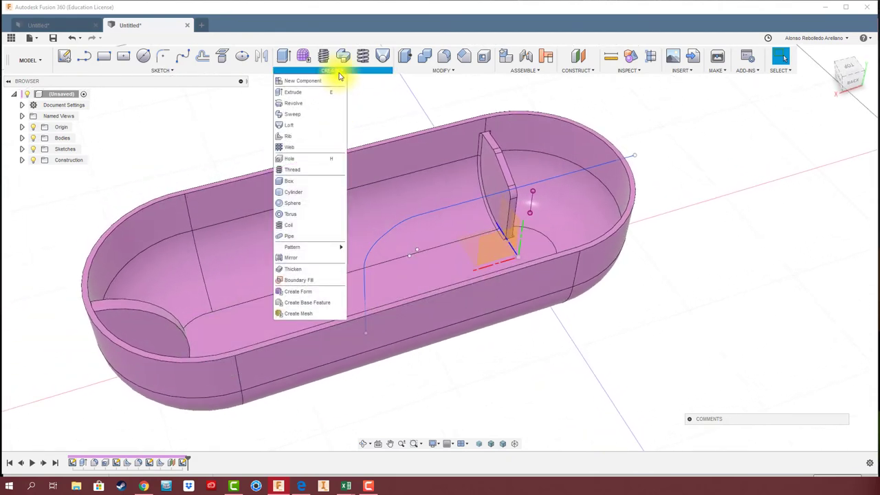
{"action": "left_click", "coordinate": [314, 134]}
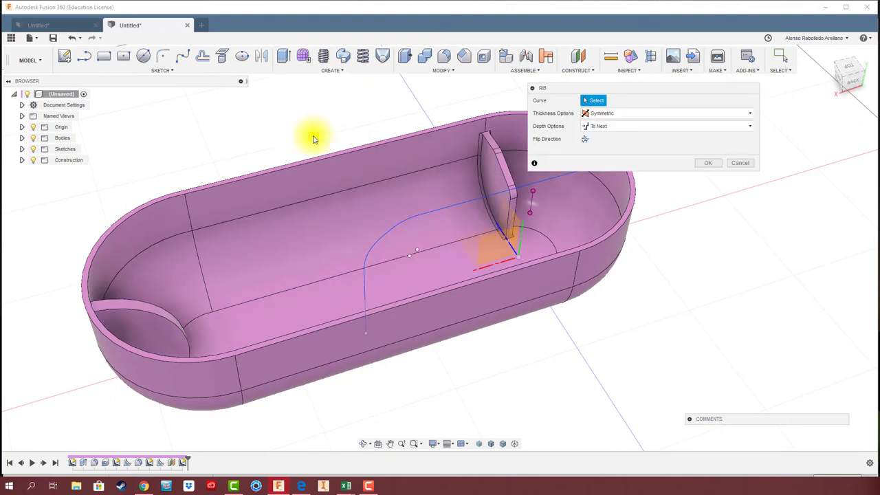
{"action": "left_click", "coordinate": [425, 218]}
{"action": "mouse_move", "coordinate": [599, 350]}
{"action": "middle_mouse_down", "text": "shift"}
{"action": "mouse_move", "coordinate": [507, 141]}
{"action": "mouse_move", "coordinate": [388, 249]}
{"action": "mouse_move", "coordinate": [621, 323]}
{"action": "mouse_move", "coordinate": [506, 196]}
{"action": "mouse_move", "coordinate": [412, 235]}
{"action": "mouse_move", "coordinate": [364, 282]}
{"action": "middle_mouse_up", "text": "shift"}
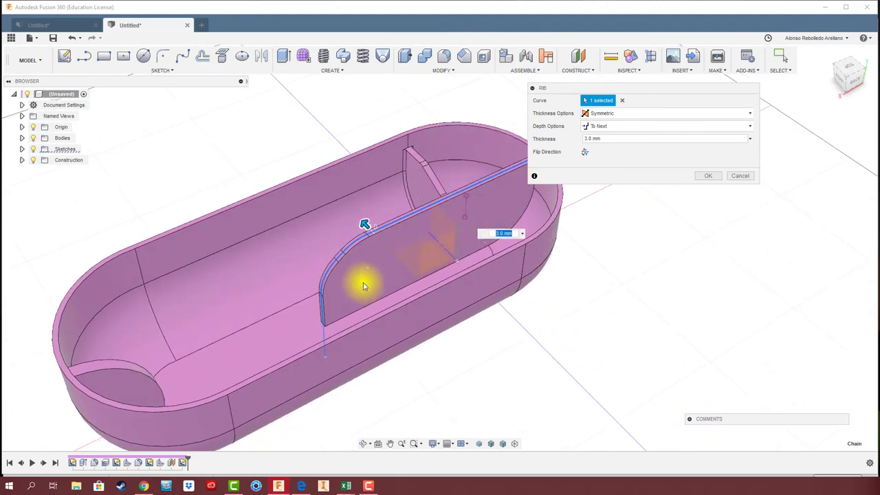
{"action": "mouse_move", "coordinate": [459, 231]}
{"action": "middle_mouse_down", "text": "shift"}
{"action": "mouse_move", "coordinate": [585, 257]}
{"action": "mouse_move", "coordinate": [613, 281]}
{"action": "mouse_move", "coordinate": [658, 265]}
{"action": "middle_mouse_up", "text": "shift"}
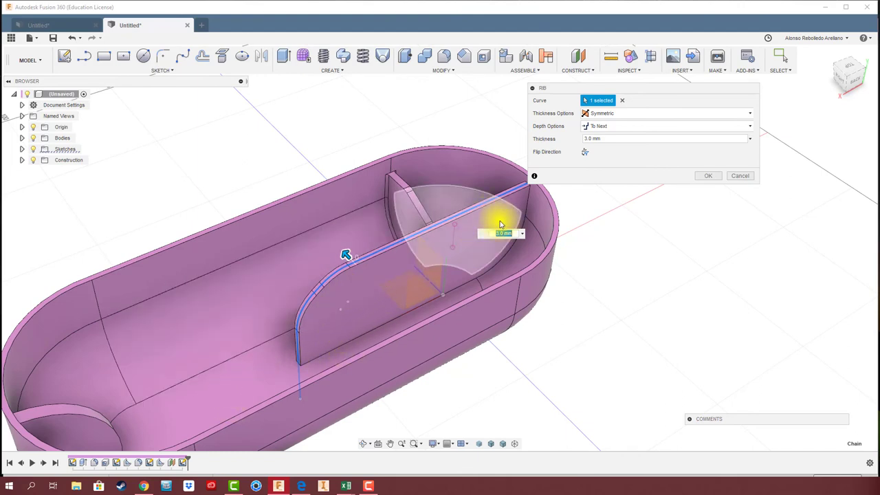
{"action": "middle_click_drag", "start_coordinate": [648, 161], "coordinate": [640, 246], "text": "shift"}
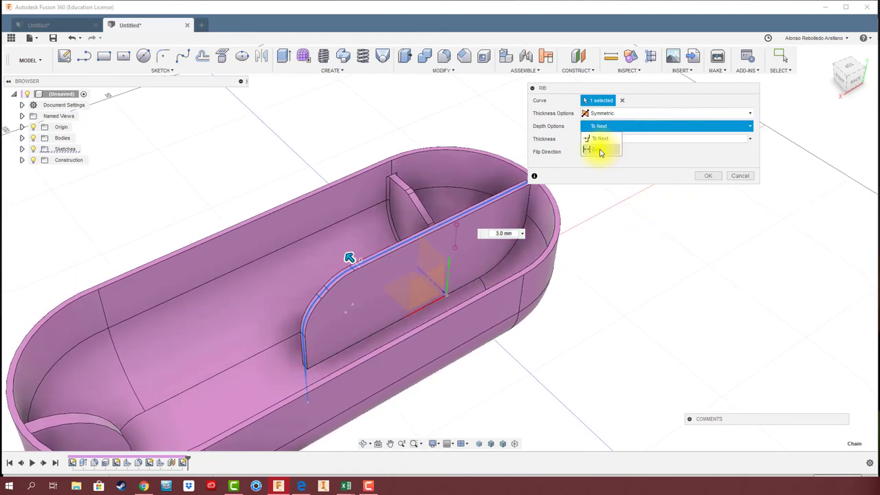
- Switch the L-shaped rib to a fixed depth of about 13.4 mm
{"action": "left_click", "coordinate": [601, 152]}
{"action": "left_click_drag", "start_coordinate": [359, 274], "coordinate": [368, 304]}
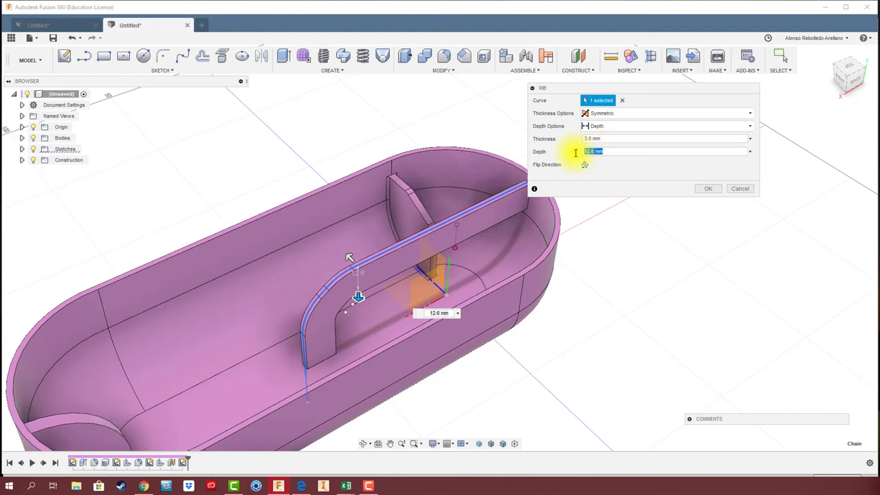
{"action": "type", "text": "10"}
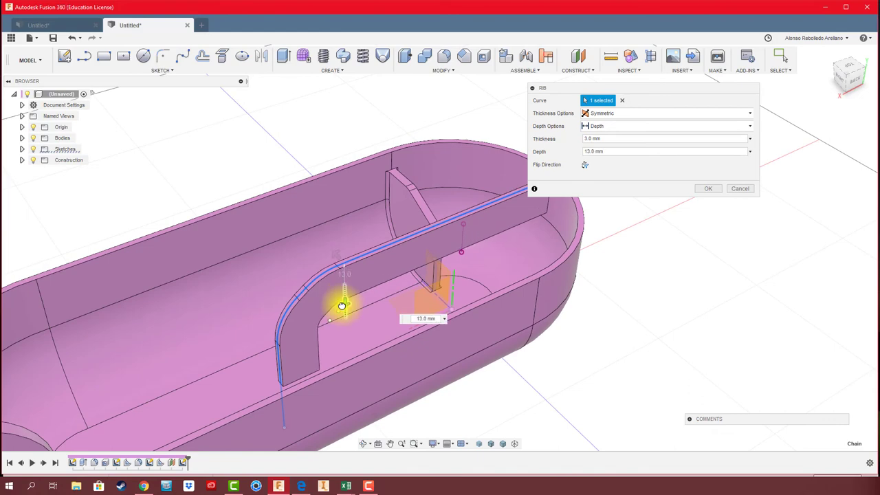
{"action": "left_click_drag", "start_coordinate": [341, 305], "coordinate": [345, 304]}
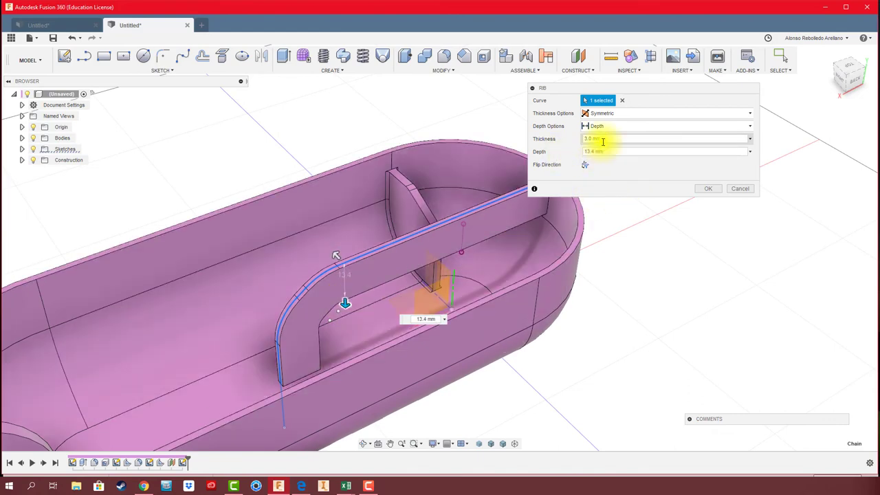
- Widen the L-shaped rib's thickness and deepen it to 16.9 mm
{"action": "mouse_move", "coordinate": [584, 206]}
{"action": "middle_mouse_down", "text": "shift"}
{"action": "mouse_move", "coordinate": [451, 287]}
{"action": "mouse_move", "coordinate": [378, 298]}
{"action": "middle_mouse_up", "text": "shift"}
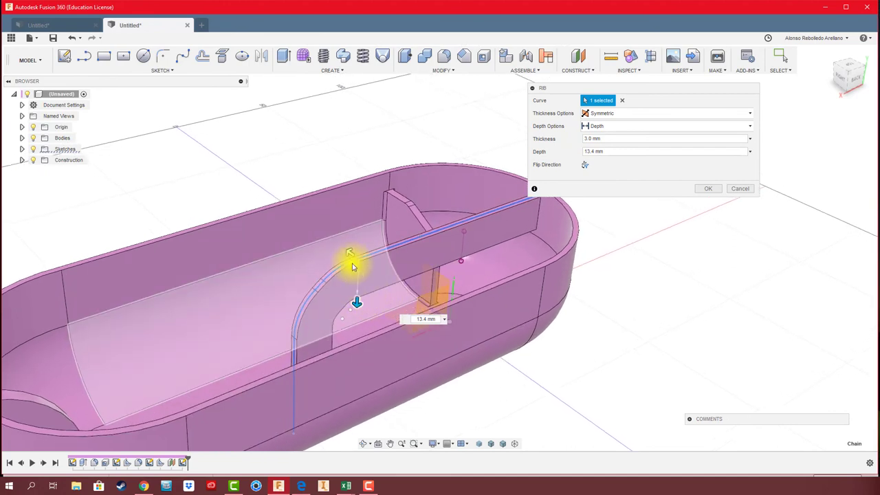
{"action": "left_click_drag", "start_coordinate": [353, 252], "coordinate": [350, 253]}
{"action": "mouse_move", "coordinate": [350, 253]}
{"action": "middle_mouse_down", "text": "shift"}
{"action": "mouse_move", "coordinate": [395, 320]}
{"action": "mouse_move", "coordinate": [418, 299]}
{"action": "middle_mouse_up", "text": "shift"}
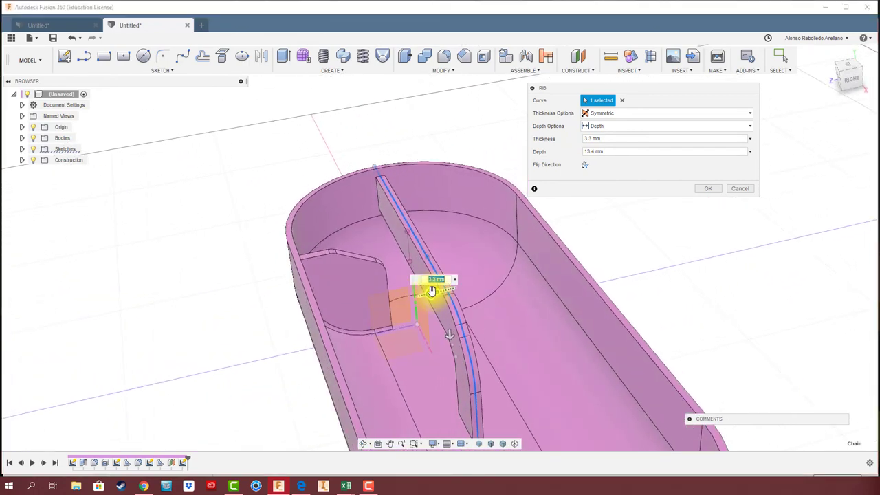
{"action": "left_click_drag", "start_coordinate": [427, 282], "coordinate": [412, 299]}
{"action": "mouse_move", "coordinate": [412, 299]}
{"action": "middle_mouse_down", "text": "shift"}
{"action": "mouse_move", "coordinate": [420, 295]}
{"action": "mouse_move", "coordinate": [415, 309]}
{"action": "middle_mouse_up", "text": "shift"}
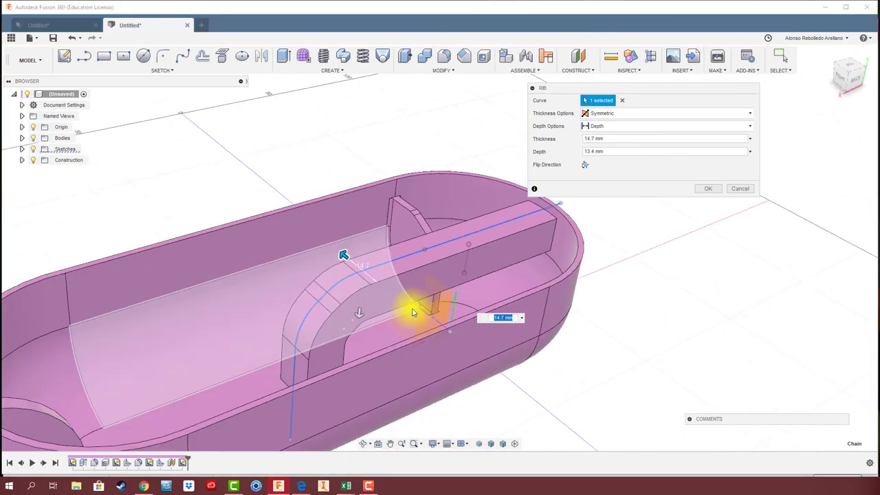
{"action": "left_click_drag", "start_coordinate": [360, 316], "coordinate": [359, 321]}
{"action": "mouse_move", "coordinate": [360, 321]}
{"action": "middle_mouse_down", "text": "shift"}
{"action": "mouse_move", "coordinate": [570, 314]}
{"action": "mouse_move", "coordinate": [619, 291]}
{"action": "mouse_move", "coordinate": [375, 317]}
{"action": "mouse_move", "coordinate": [615, 257]}
{"action": "mouse_move", "coordinate": [691, 204]}
{"action": "middle_mouse_up", "text": "shift"}
{"action": "left_click", "coordinate": [704, 188]}
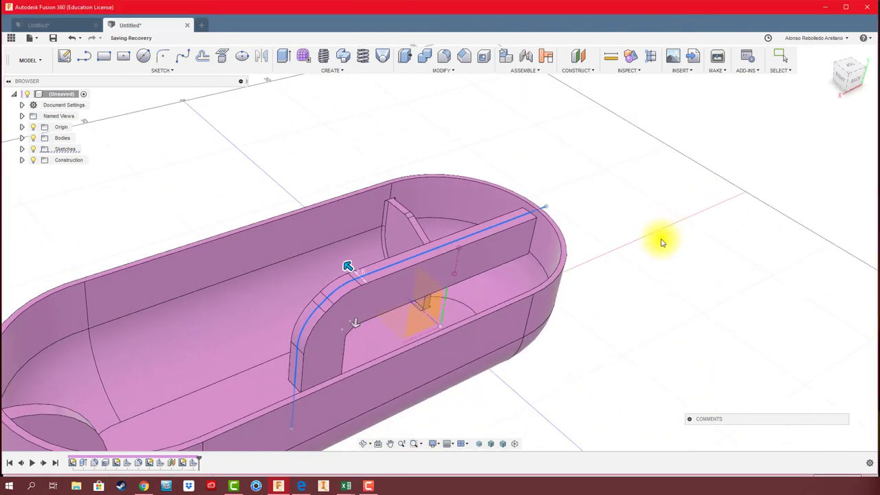
{"action": "middle_click_drag", "start_coordinate": [566, 216], "coordinate": [515, 295], "text": "shift"}
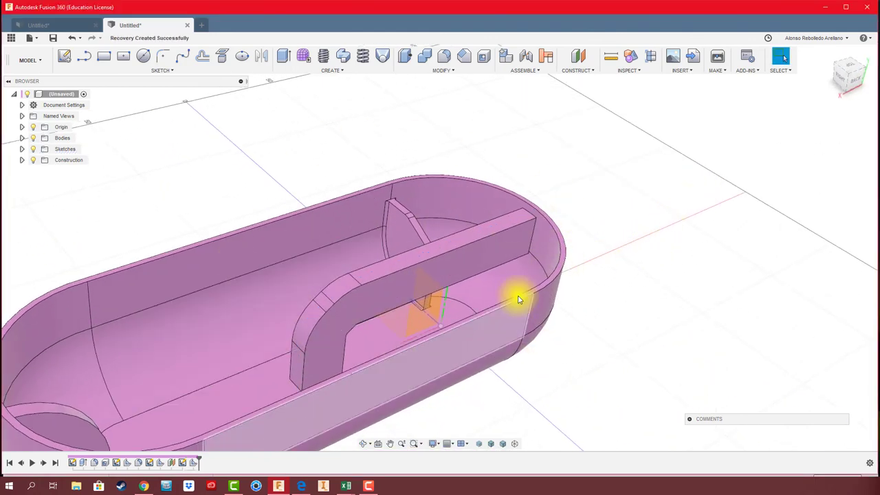
{"action": "mouse_move", "coordinate": [632, 151]}
{"action": "middle_mouse_down", "text": "shift"}
{"action": "mouse_move", "coordinate": [723, 151]}
{"action": "mouse_move", "coordinate": [566, 260]}
{"action": "mouse_move", "coordinate": [552, 190]}
{"action": "mouse_move", "coordinate": [560, 151]}
{"action": "mouse_move", "coordinate": [656, 147]}
{"action": "mouse_move", "coordinate": [676, 136]}
{"action": "mouse_move", "coordinate": [676, 144]}
{"action": "middle_mouse_up", "text": "shift"}
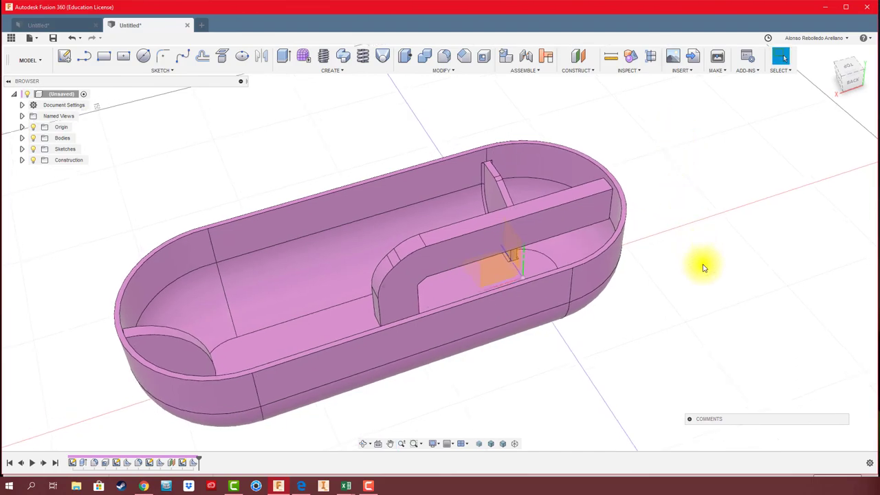